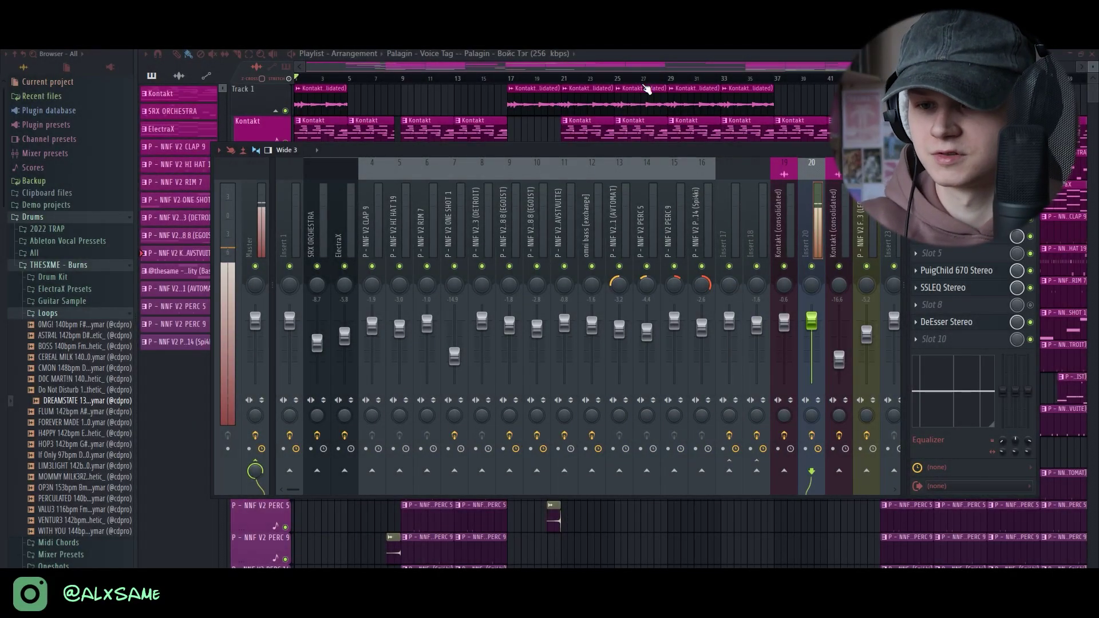
Step: Open the Kontakt pattern from the playlist in the piano roll and play its melody
key("F9")
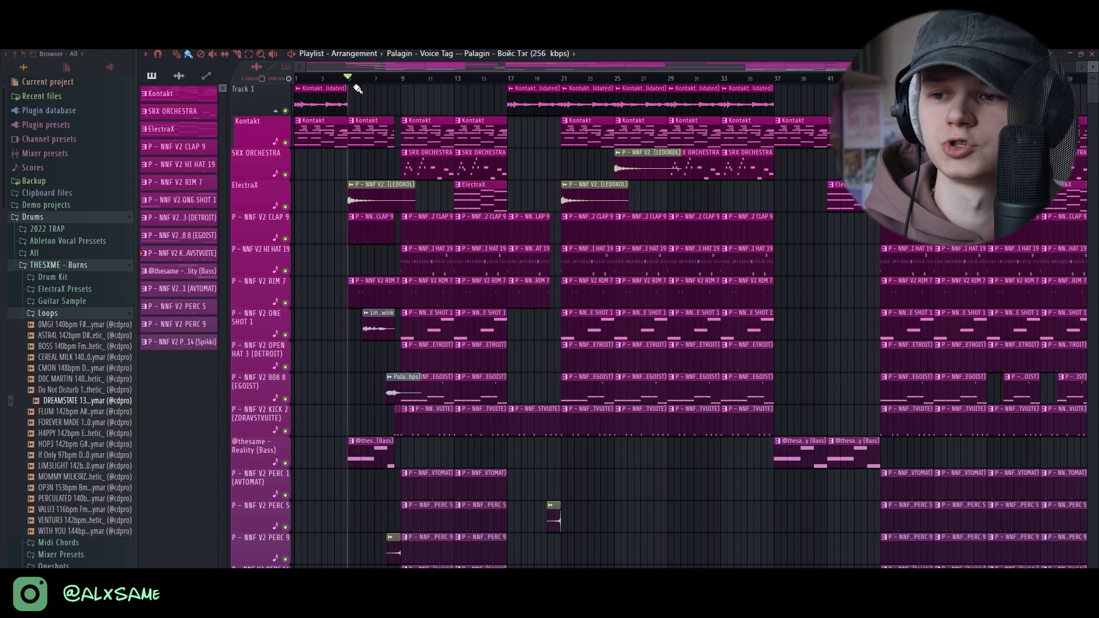
double_click(365, 136)
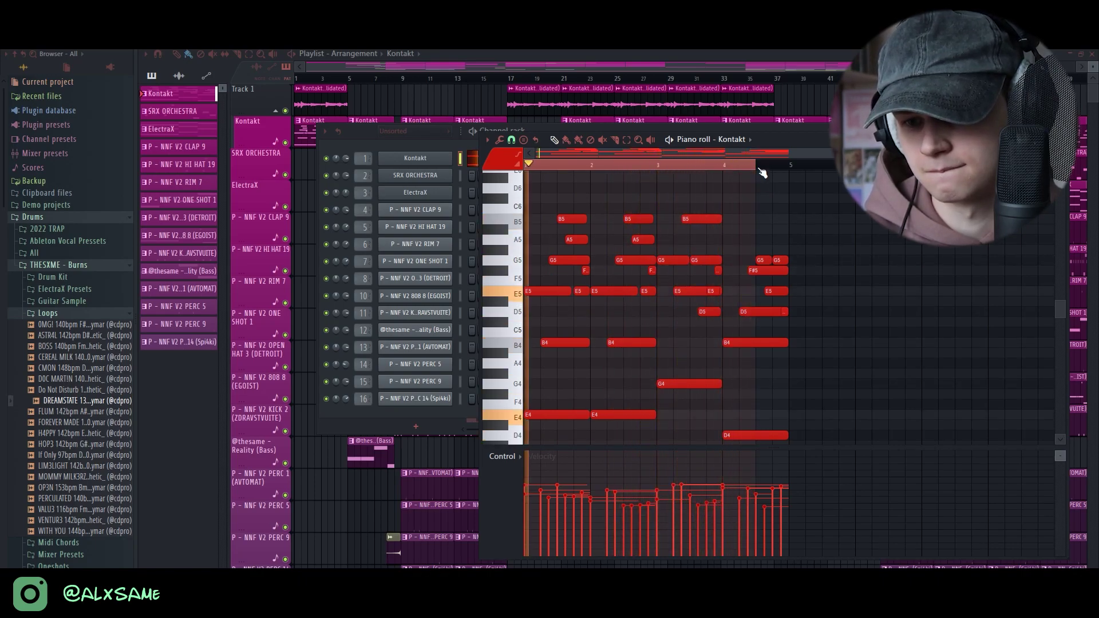
key("space")
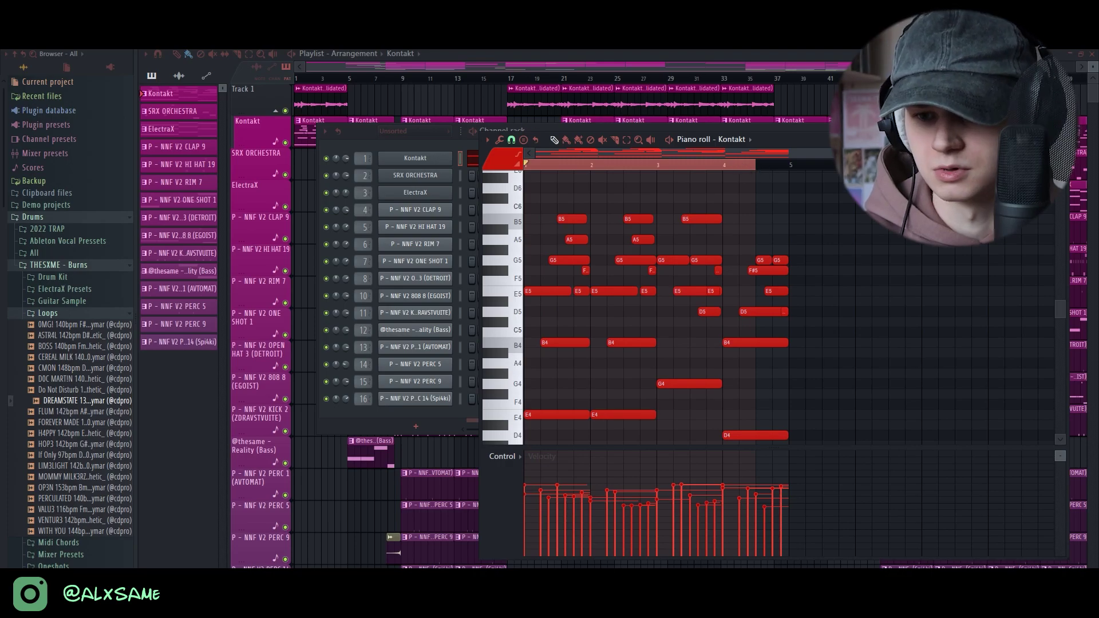
Step: Review the CLA Guitars, RC-20 Retro Color and Pro-Q 3 effects on the Kontakt instrument's mixer channel, Insert 1
key("F12")
key("F9")
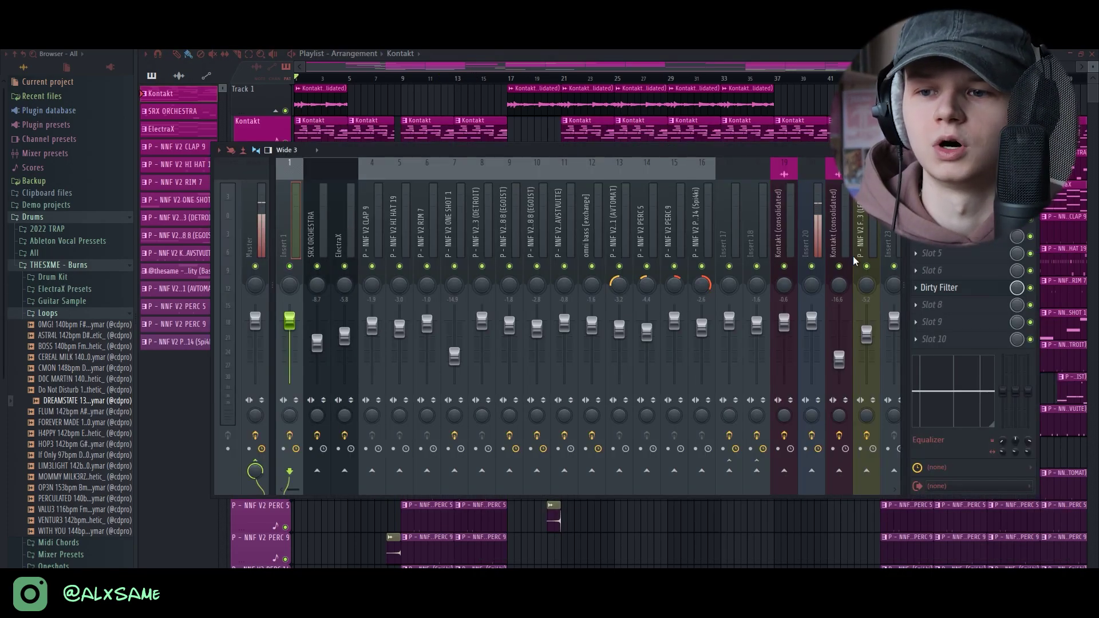
left_click(944, 184)
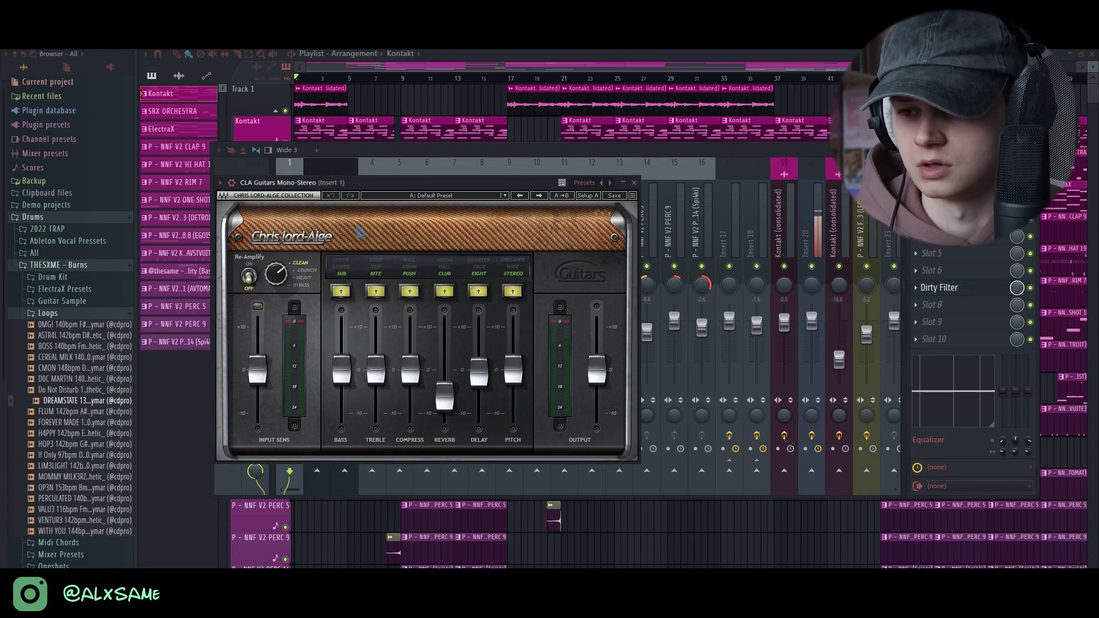
left_click(633, 183)
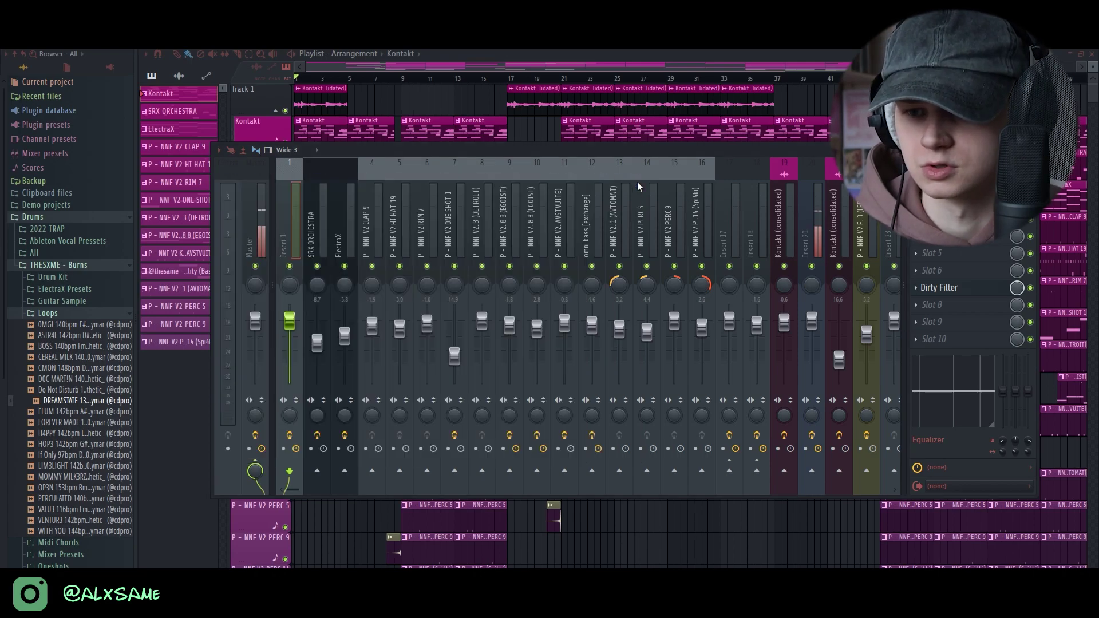
left_click(945, 201)
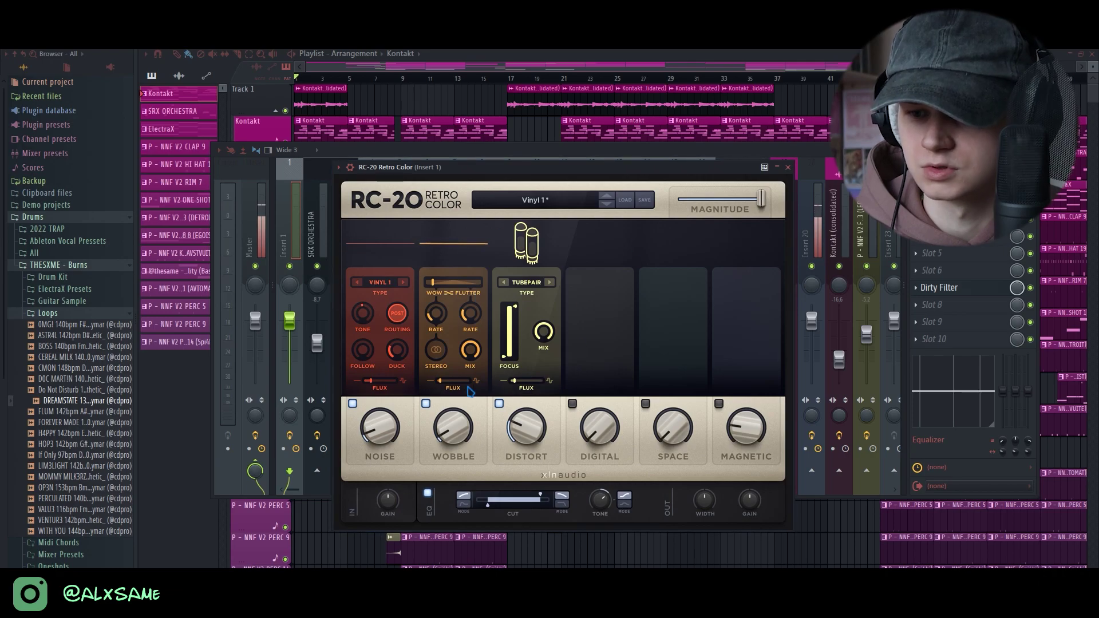
left_click(789, 167)
left_click(945, 219)
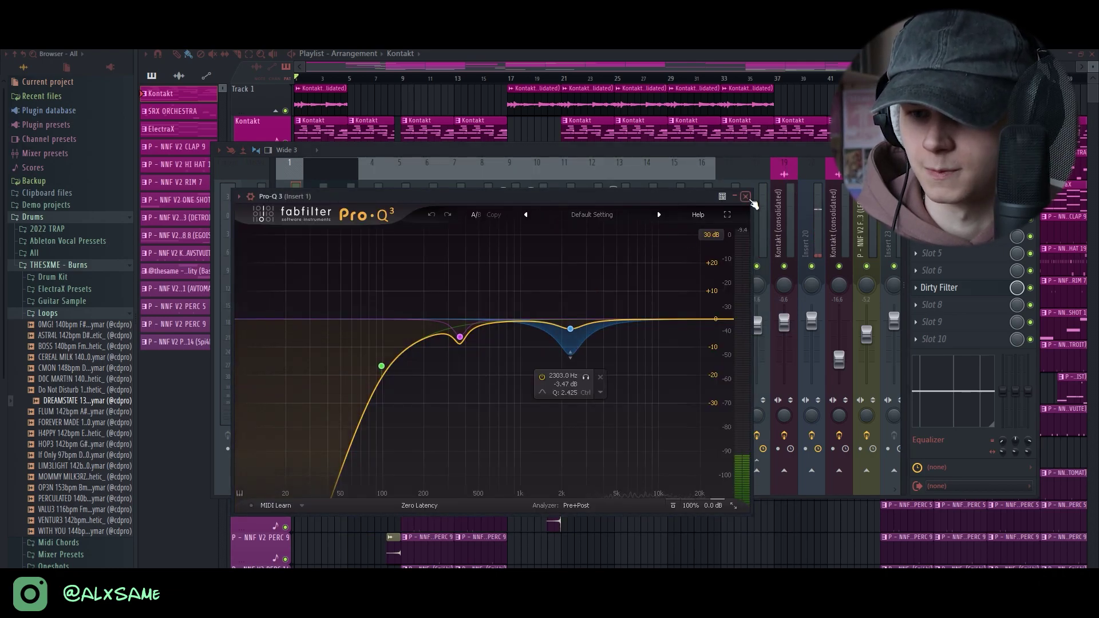
left_click(746, 197)
Step: Return to the playlist and examine the Dirty Filter hiCut automation clip on Track 21
left_click(817, 90)
scroll(381, 393, "down", 5)
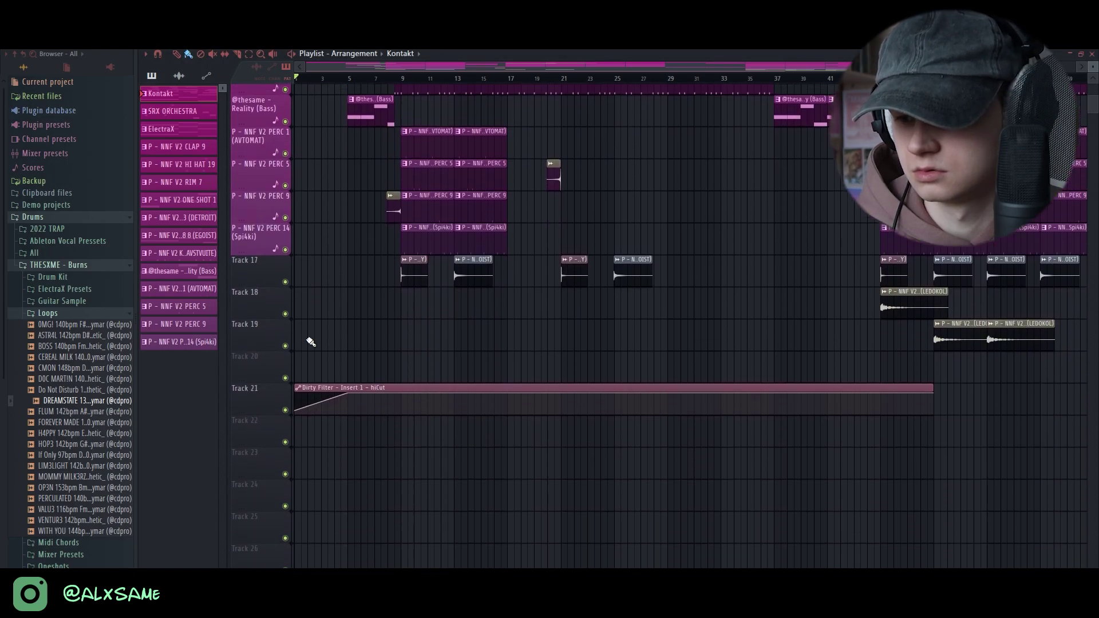
scroll(318, 428, "up", 5)
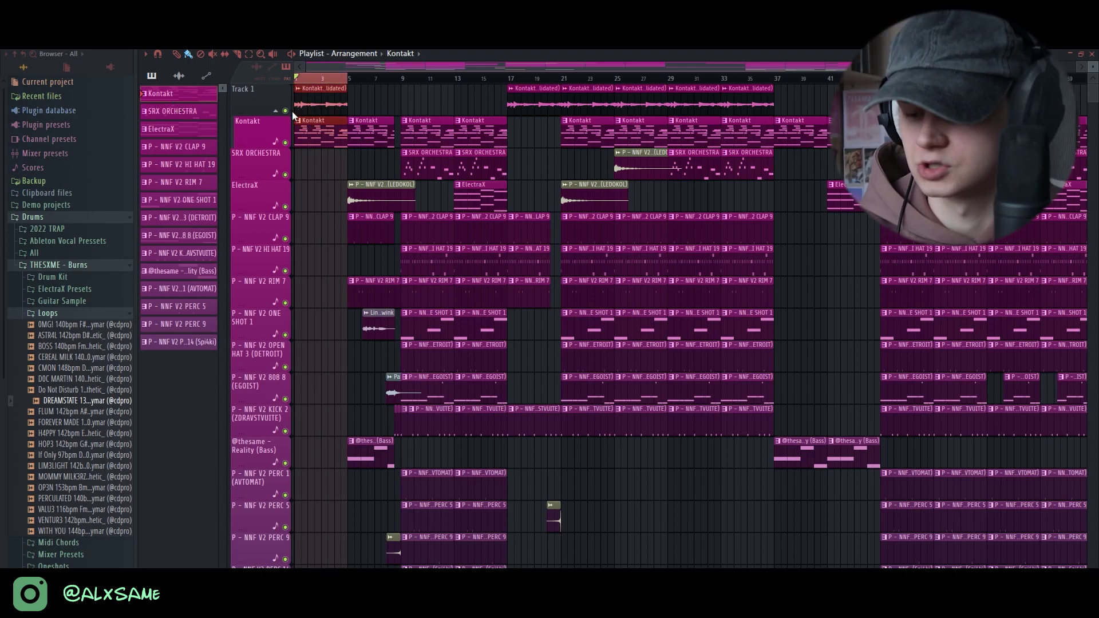
Step: View the consolidation render settings for the first four bars and the sample settings of the first Kontakt (consolidated) clip
key("ctrl+alt+c")
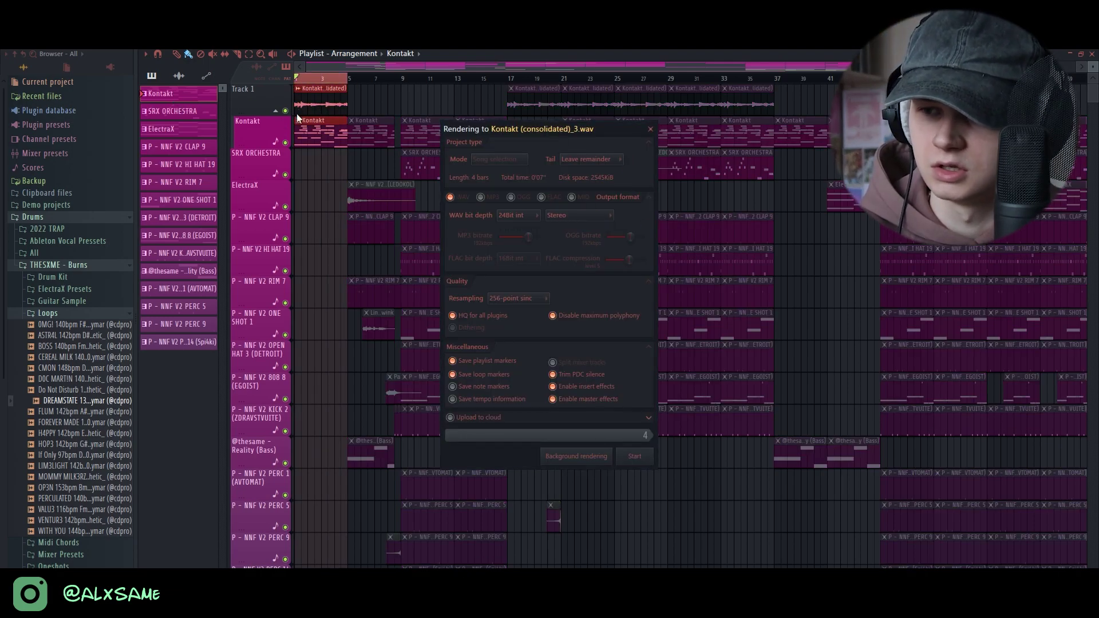
left_click(652, 129)
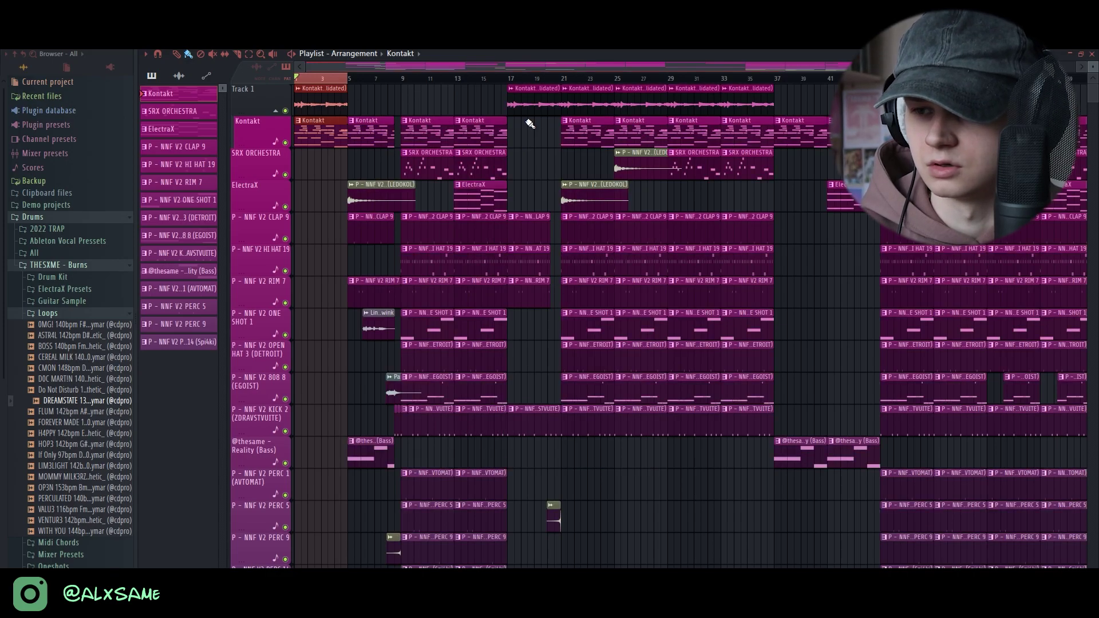
double_click(329, 91)
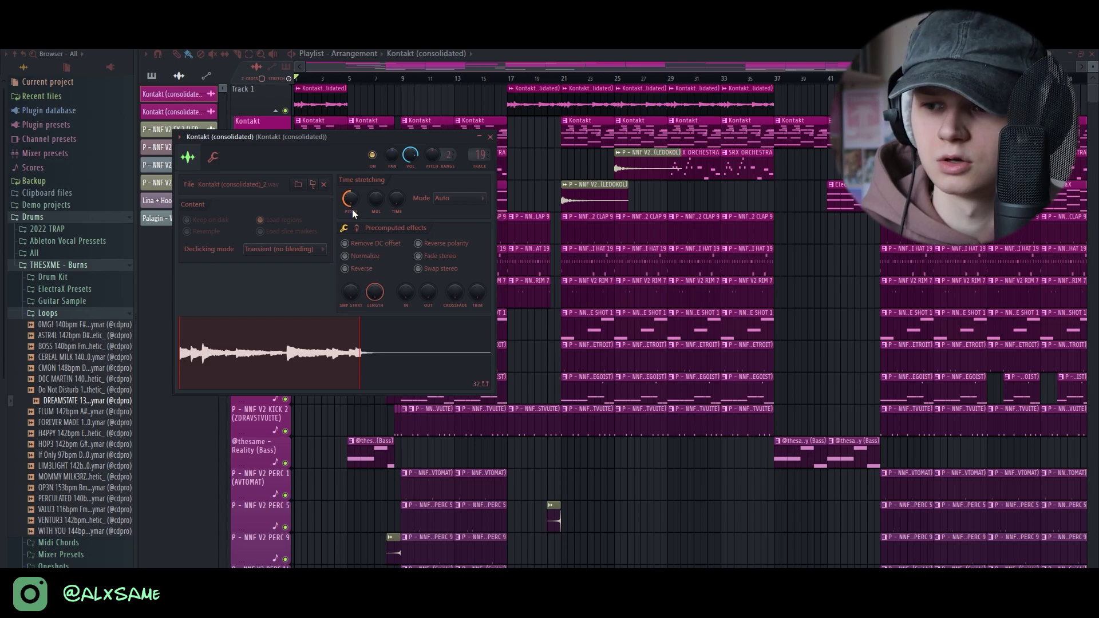
left_click(490, 137)
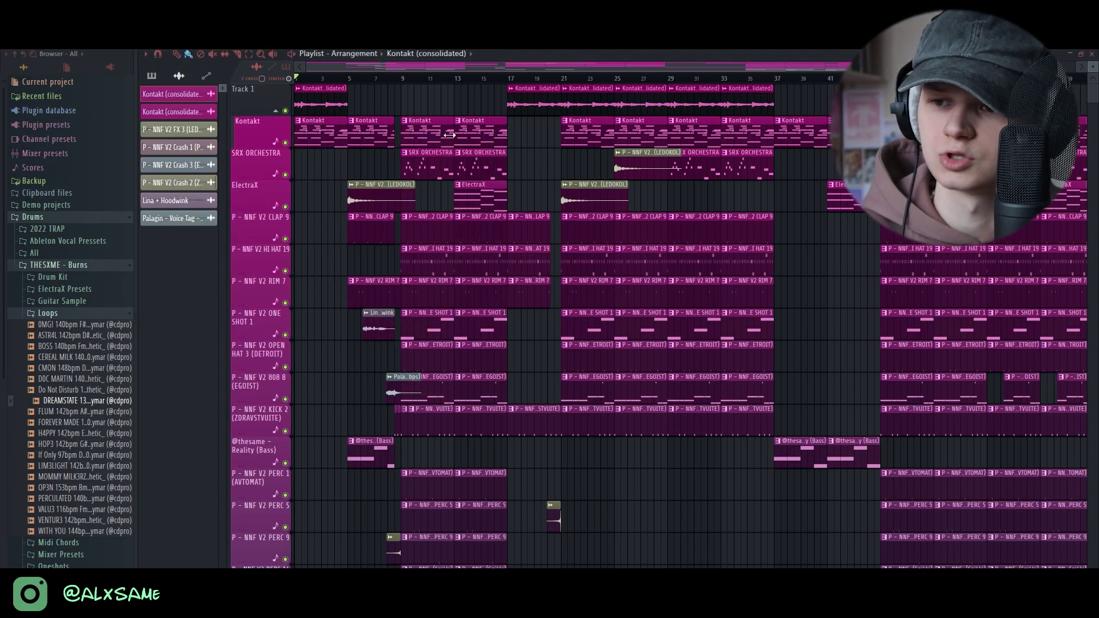
Step: Listen to the consolidated audio on Track 1 with the Kontakt track muted, and unmute that track again
left_click(285, 143)
key("space")
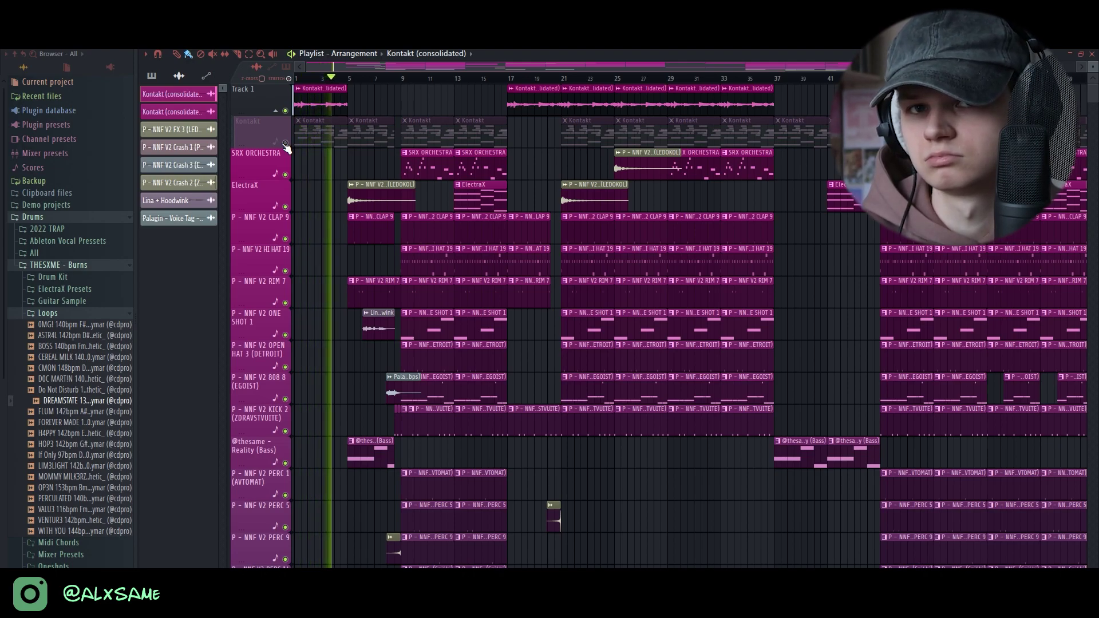
left_click(285, 143)
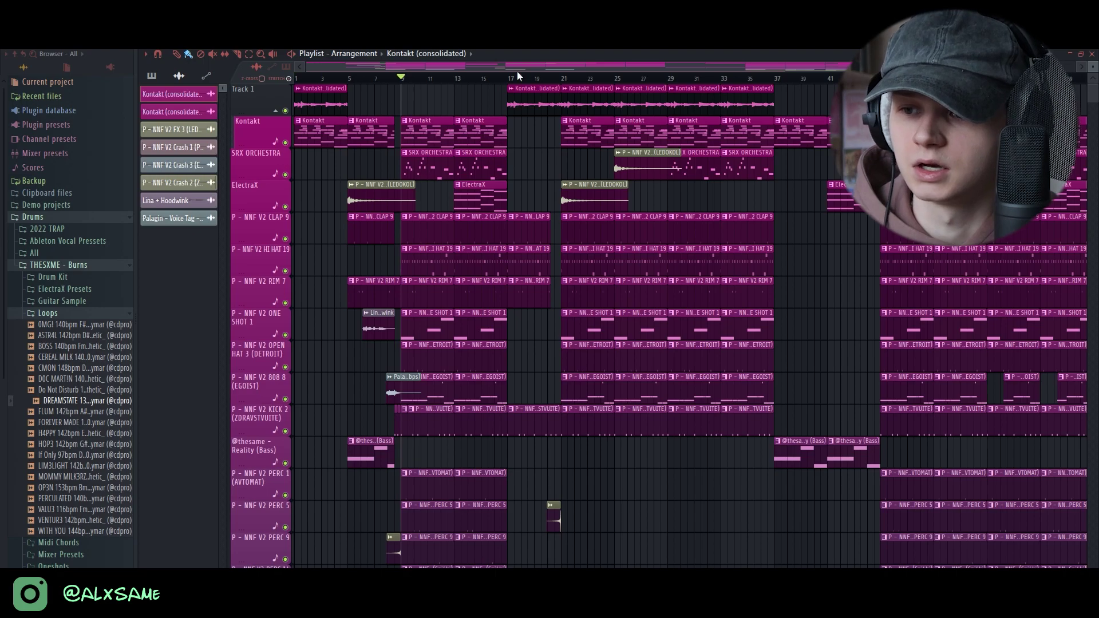
Step: Open the SRX ORCHESTRA pattern at bar 9 in the piano roll and play through its notes
key("F9")
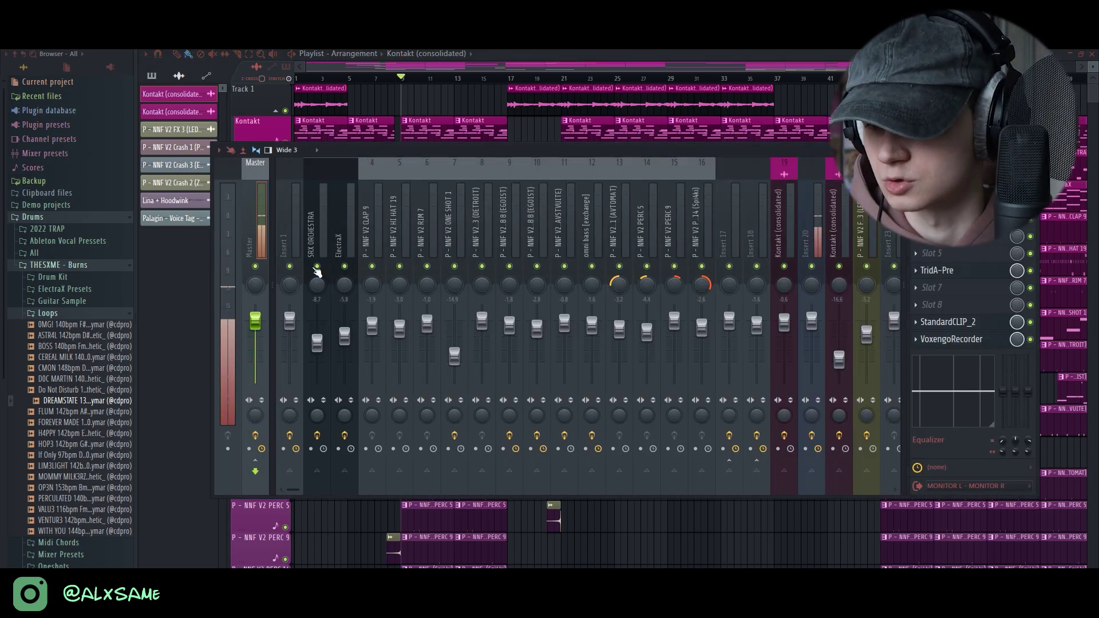
key("F9")
scroll(528, 79, "up", 3)
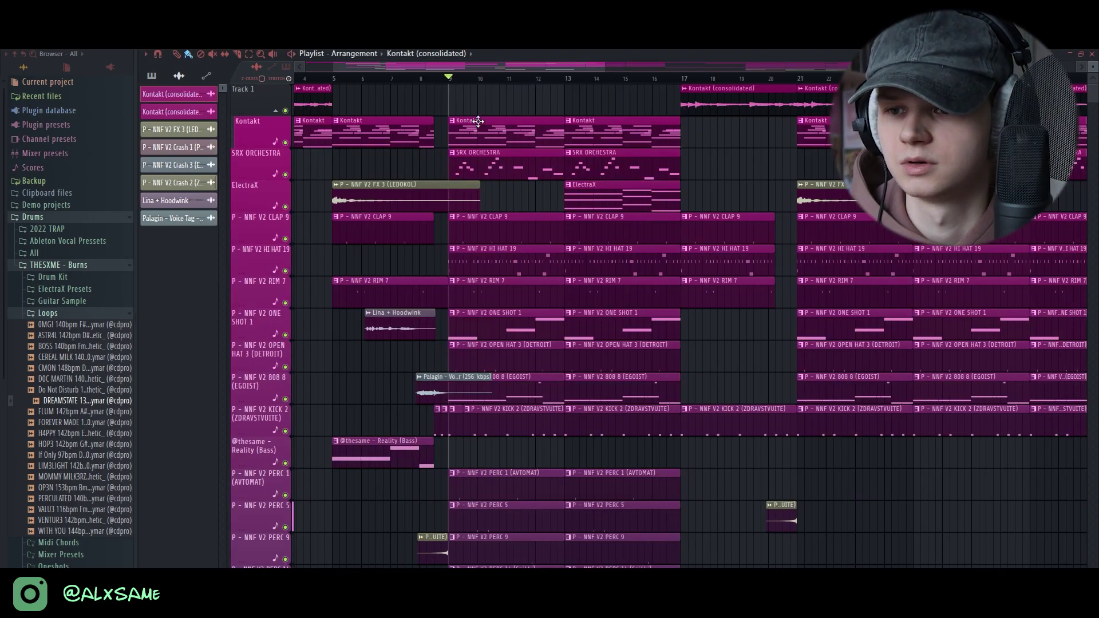
double_click(510, 159)
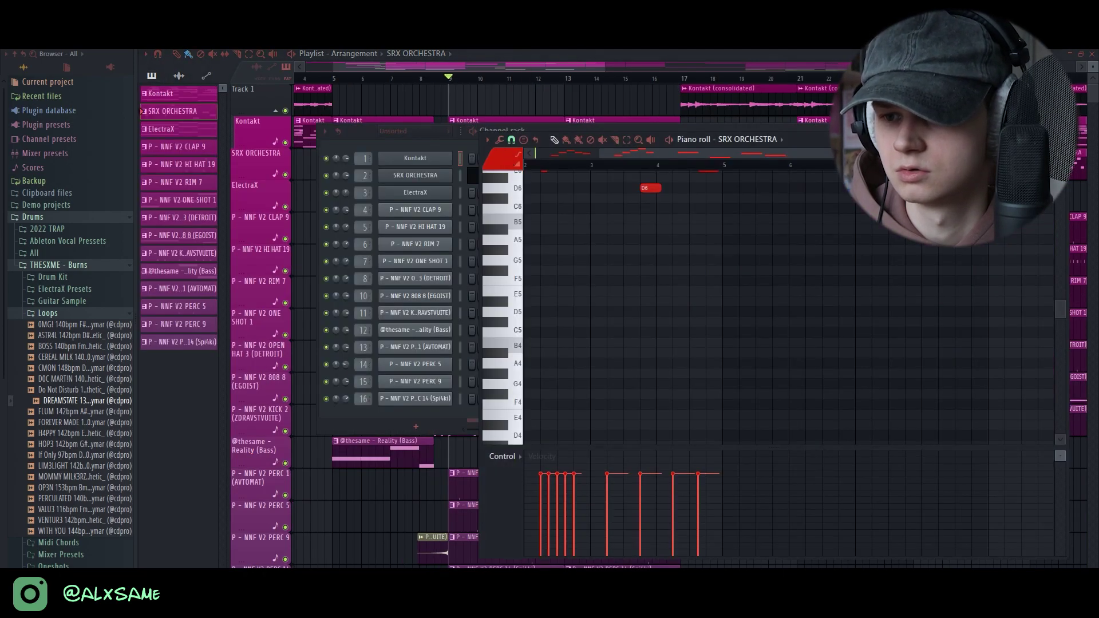
scroll(658, 259, "up", 6)
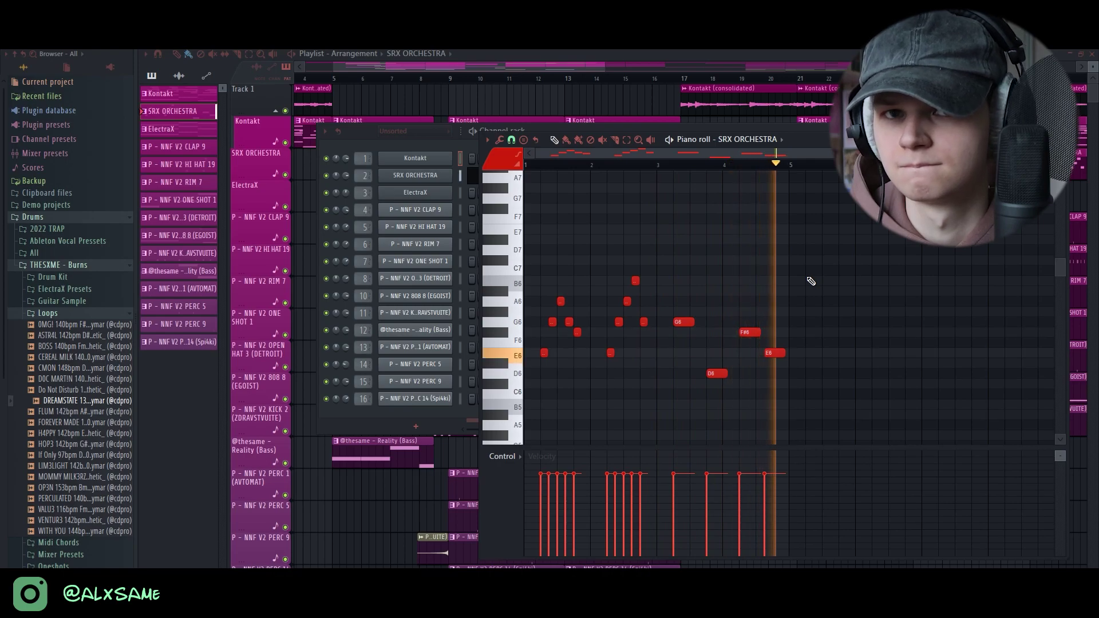
Step: Review the Fruity Chorus, ValhallaRoom and Pro-Q 3 effects on the SRX ORCHESTRA mixer channel, and return to the playlist
key("F9")
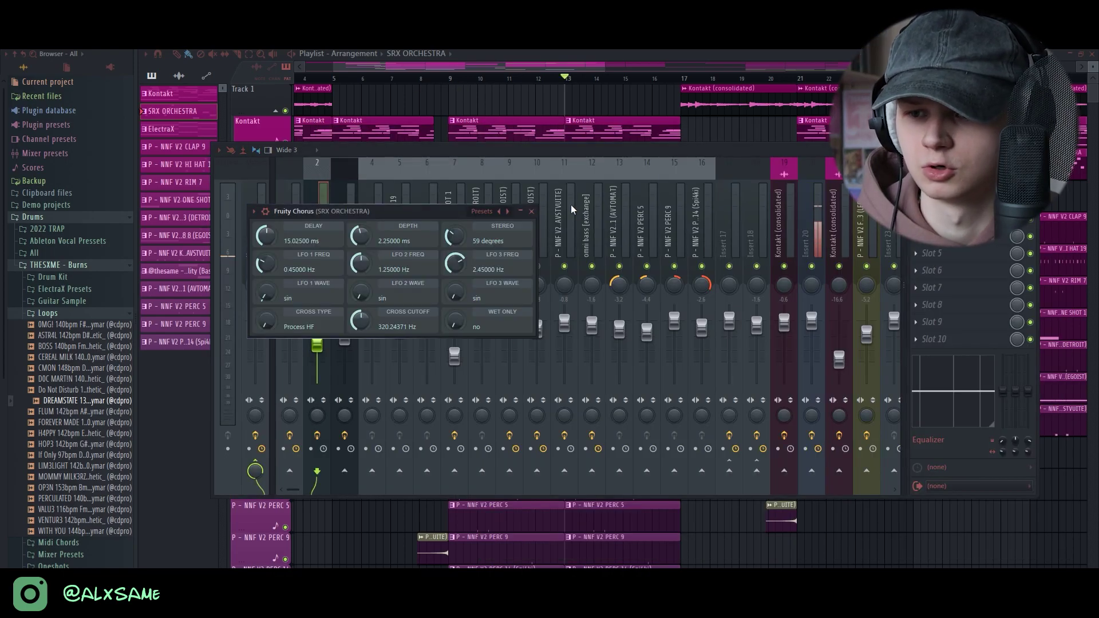
left_click(536, 207)
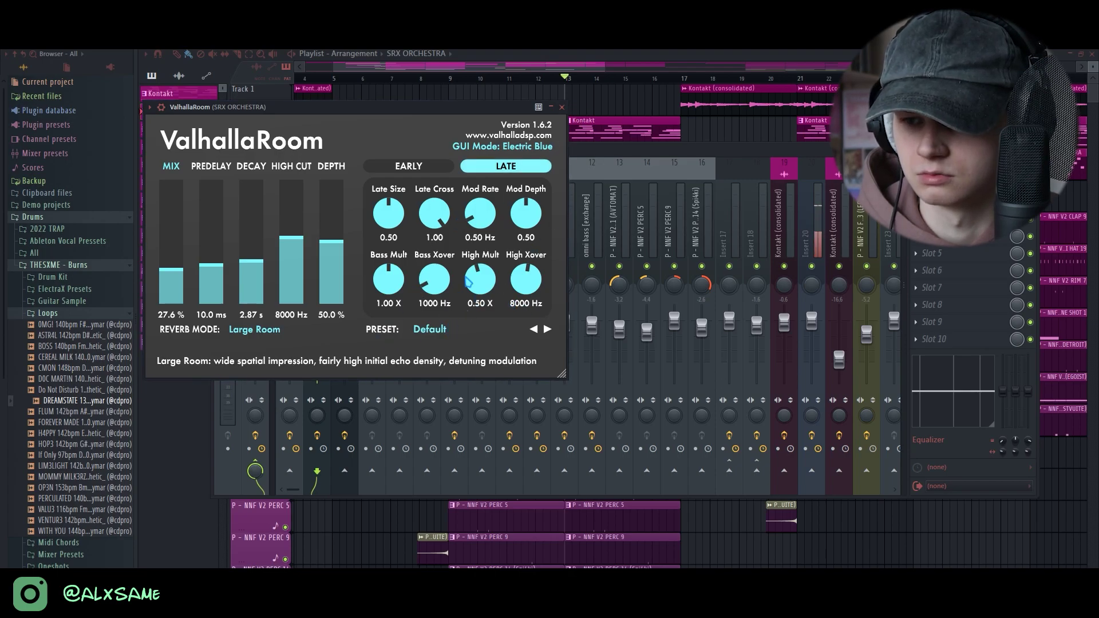
left_click(561, 107)
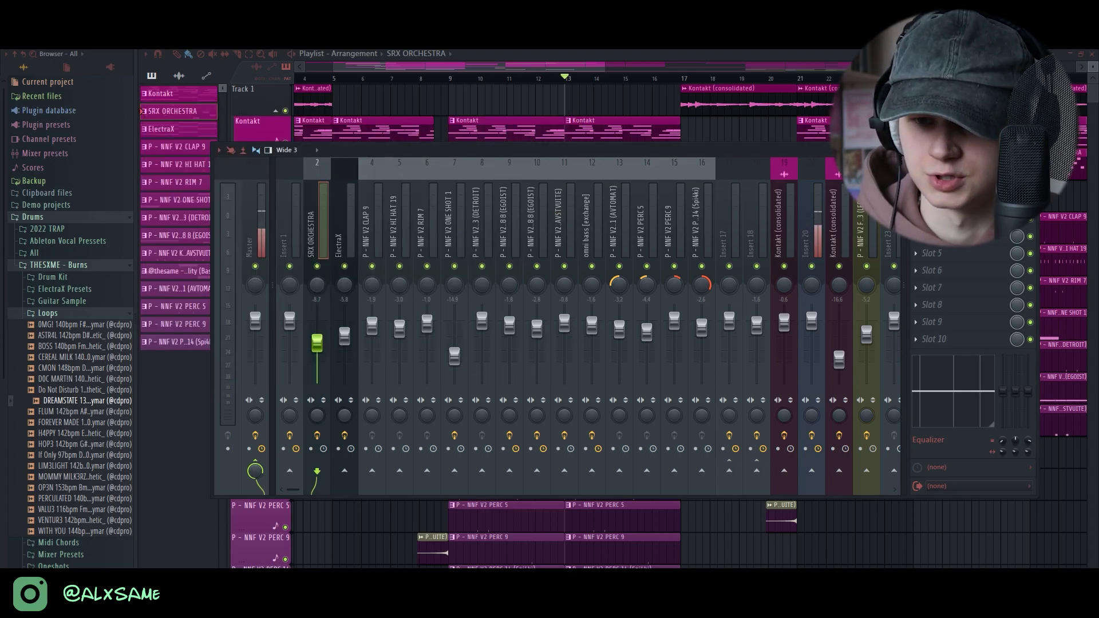
left_click(933, 184)
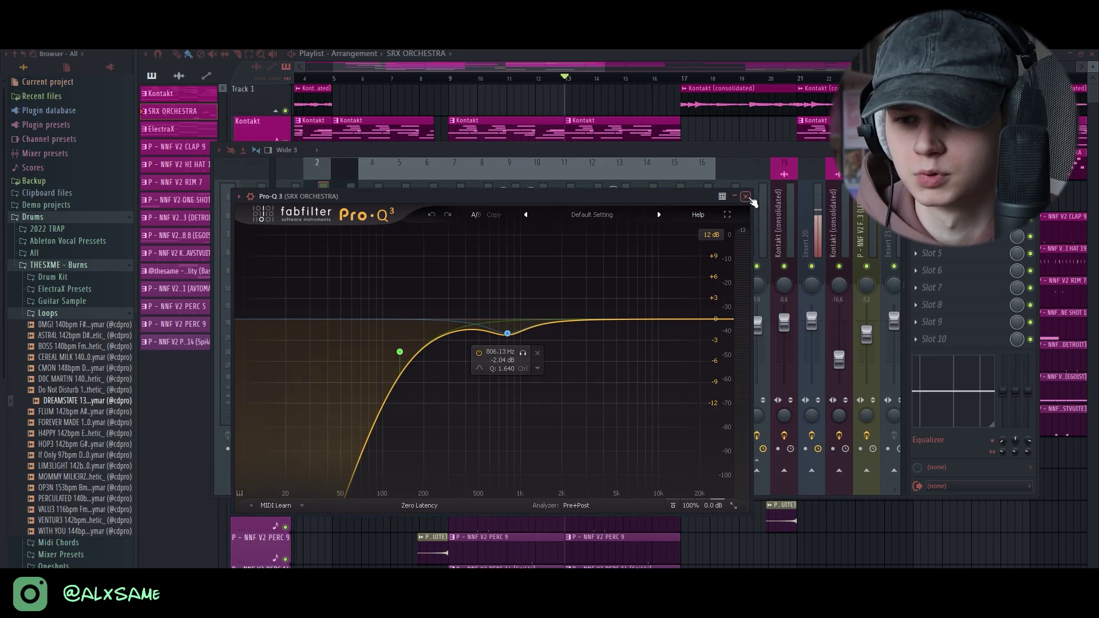
left_click(747, 197)
key("F9")
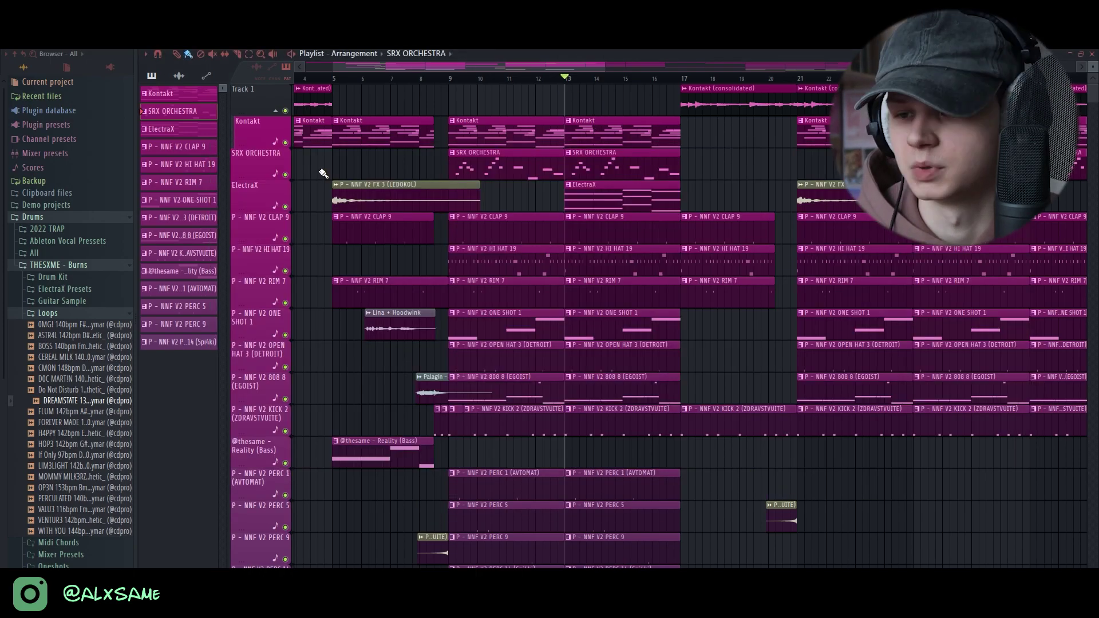
Step: Open the ElectraX pattern at bar 13 in the piano roll and play its chords
double_click(623, 195)
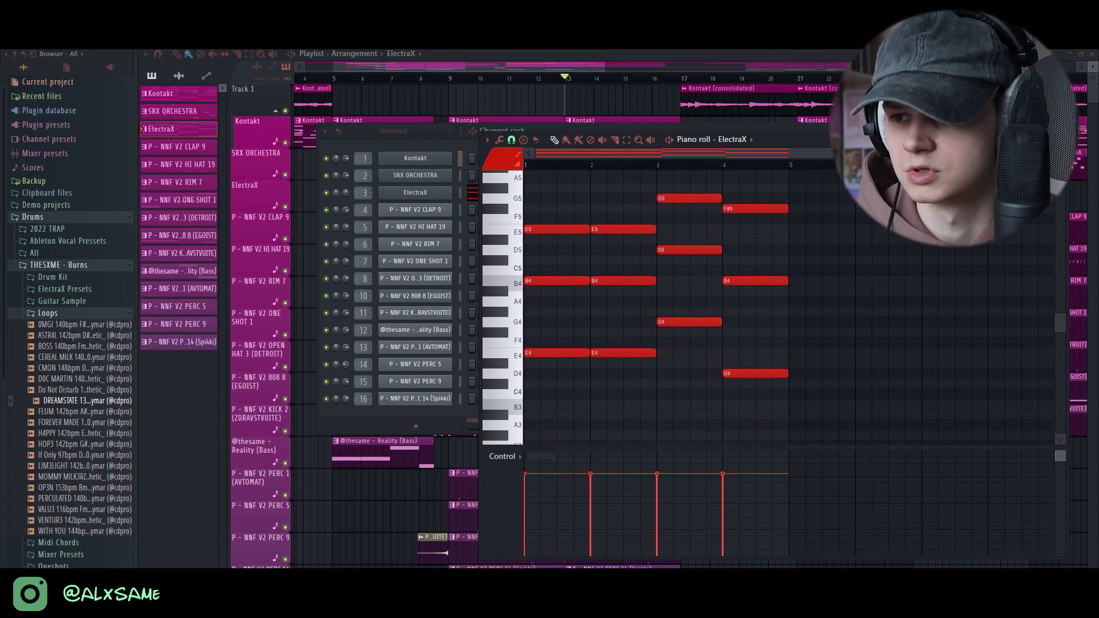
key("space")
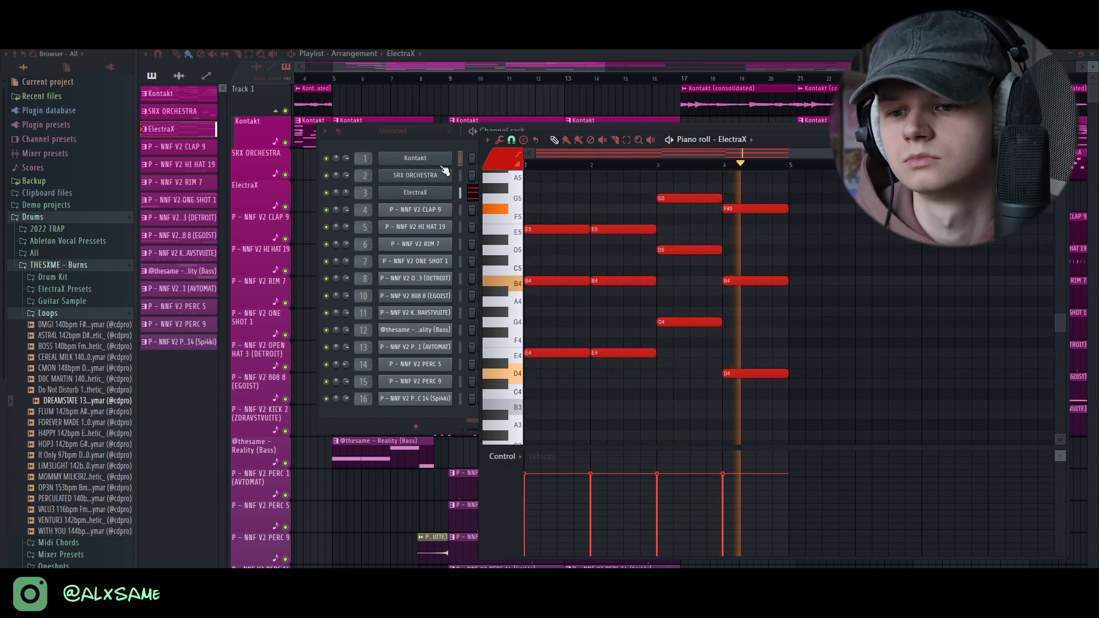
key("space")
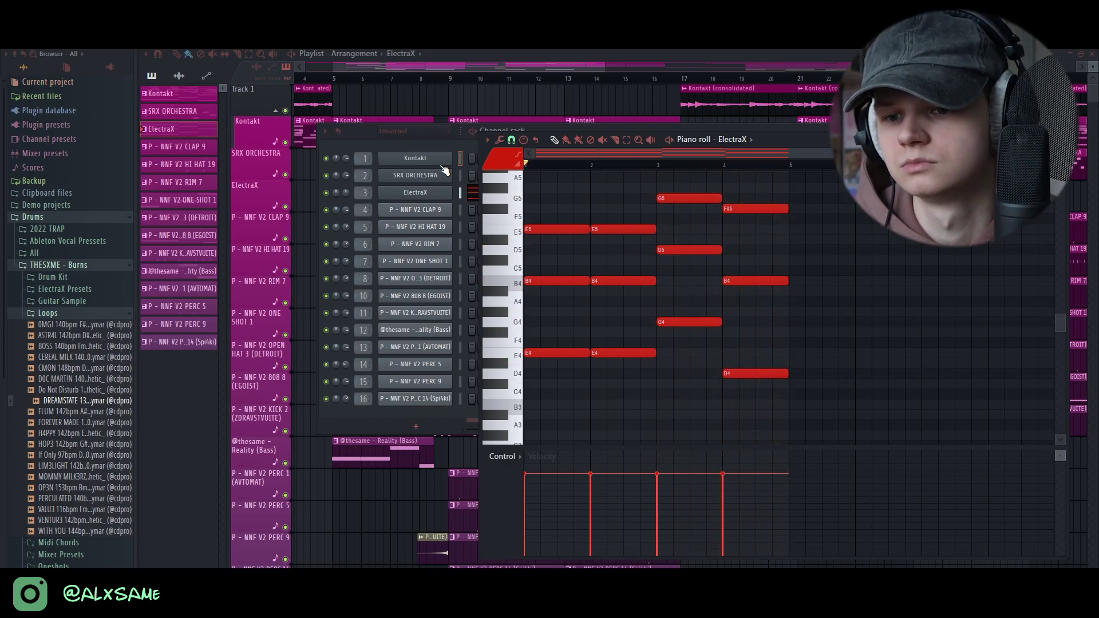
Step: Inspect the ElectraX patch, the SRX ORCHESTRA flute category and the Kontakt guitar instrument, and return to the playlist
left_click(428, 193)
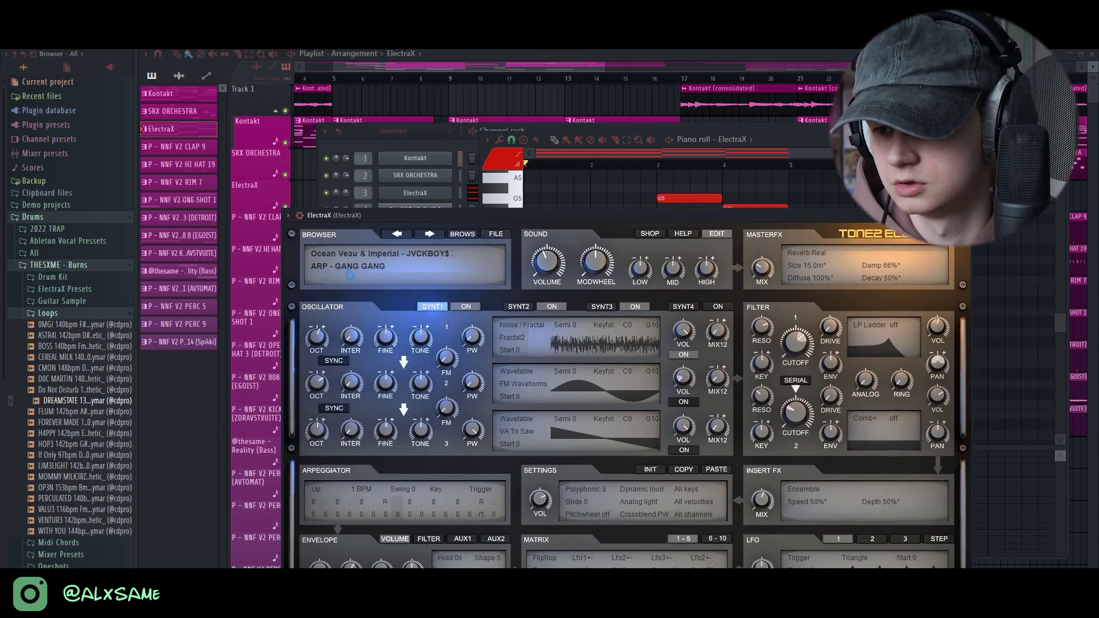
left_click(441, 176)
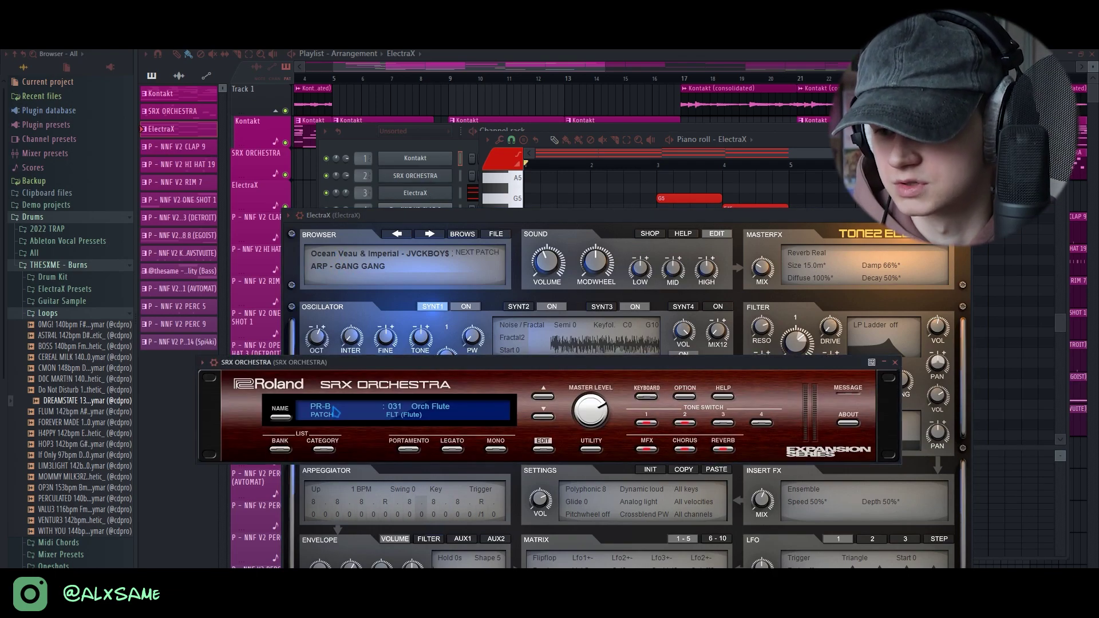
left_click(324, 449)
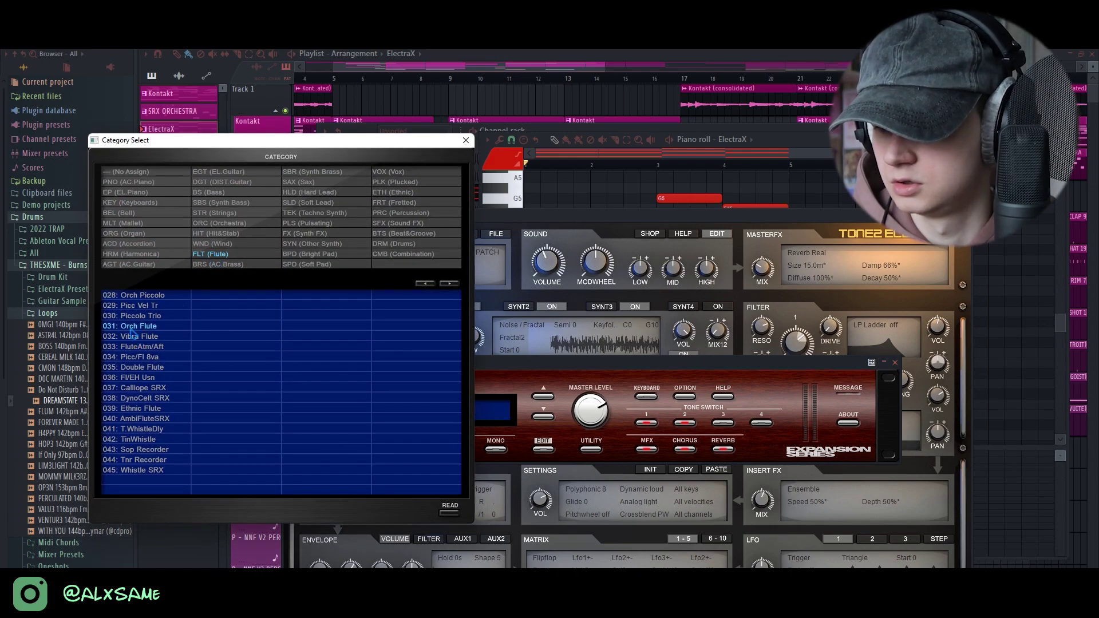
left_click(465, 141)
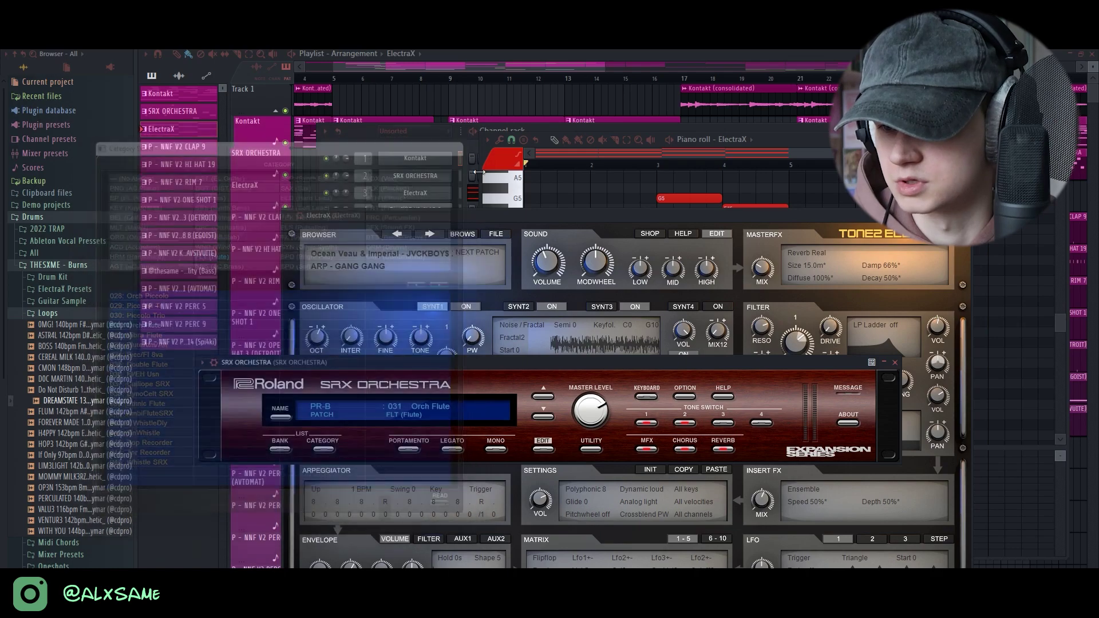
left_click(161, 94)
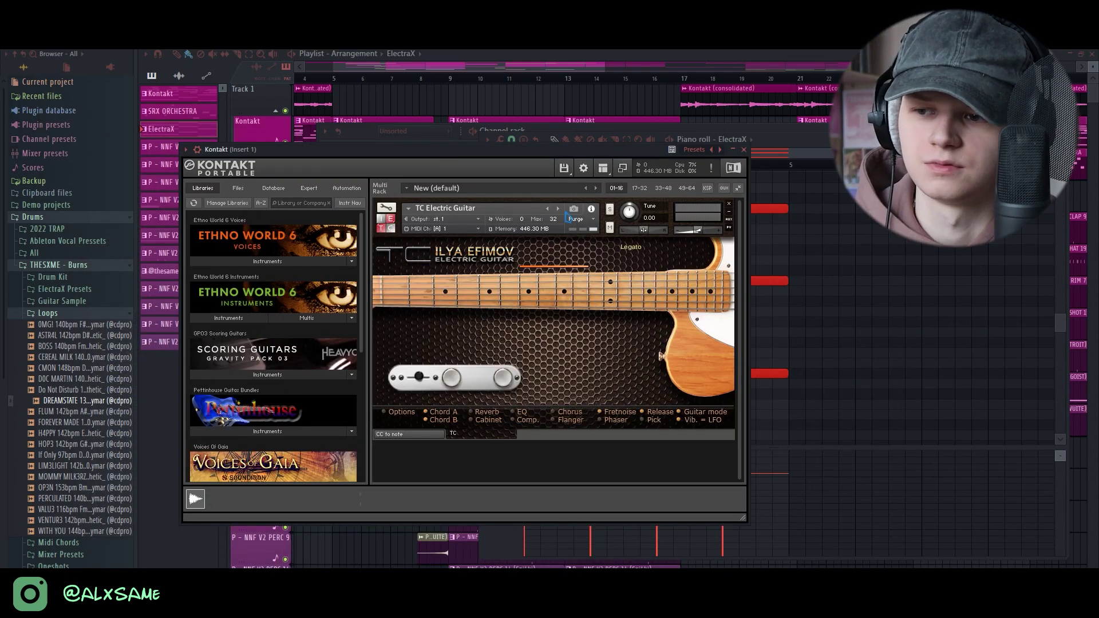
left_click(743, 151)
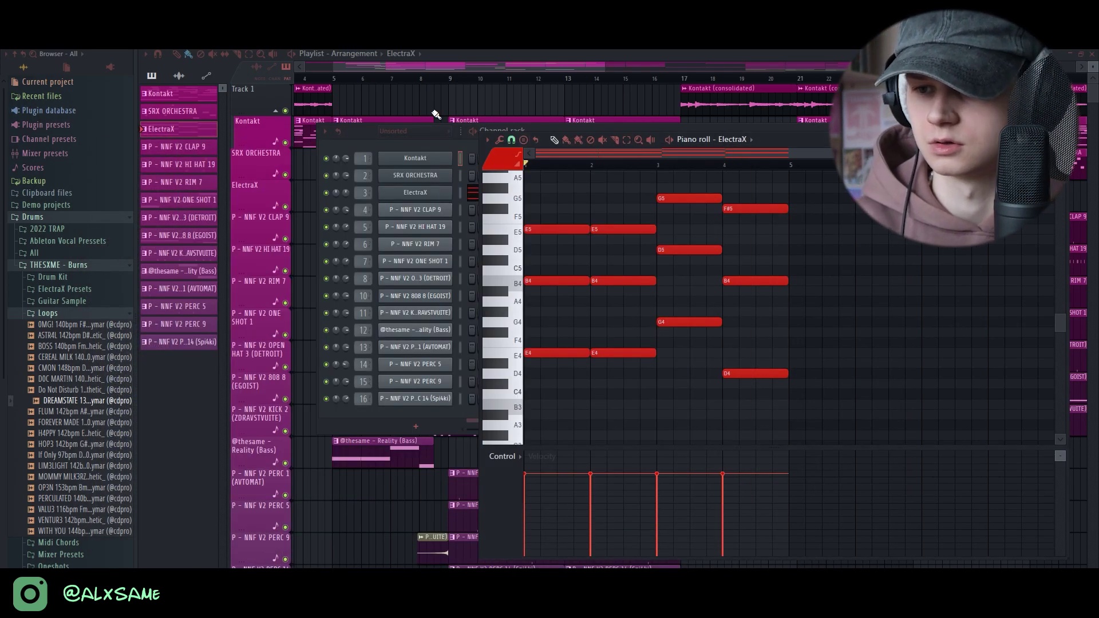
left_click(459, 195)
left_click(459, 96)
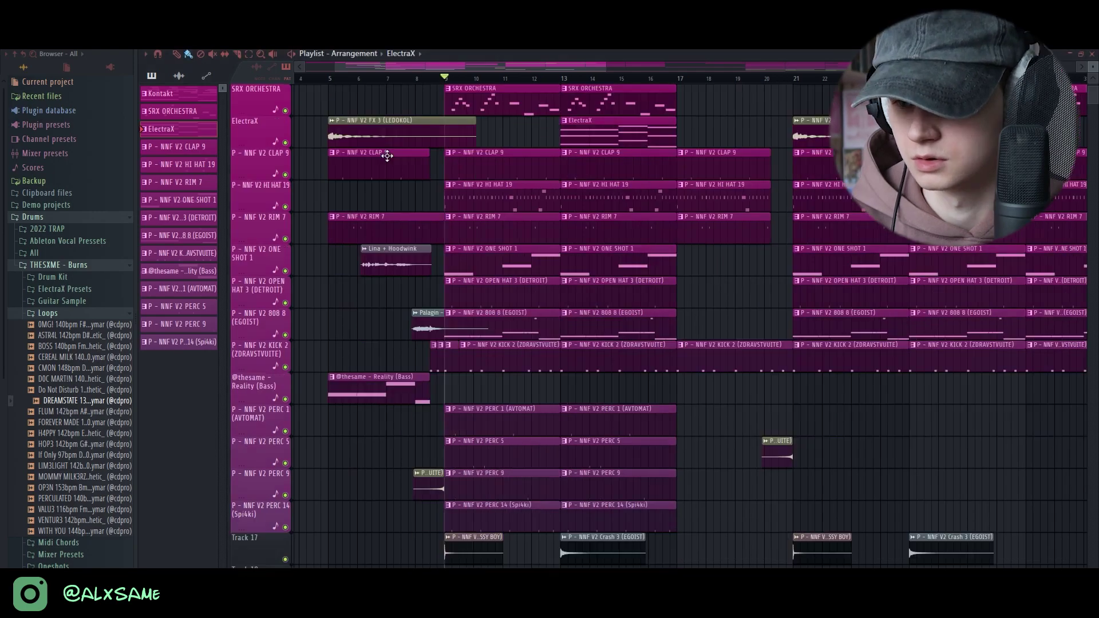
Step: Mute the Kontakt and SRX ORCHESTRA melody tracks and play the arrangement from bar 9
left_click_drag(285, 141, 285, 174)
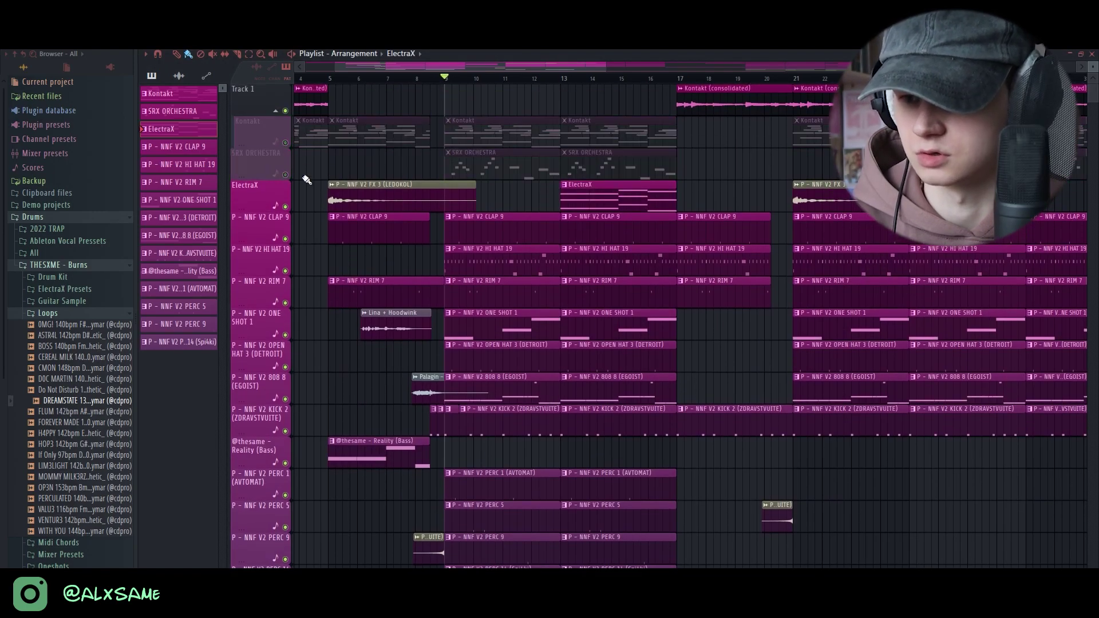
scroll(332, 187, "down", 3)
key("space")
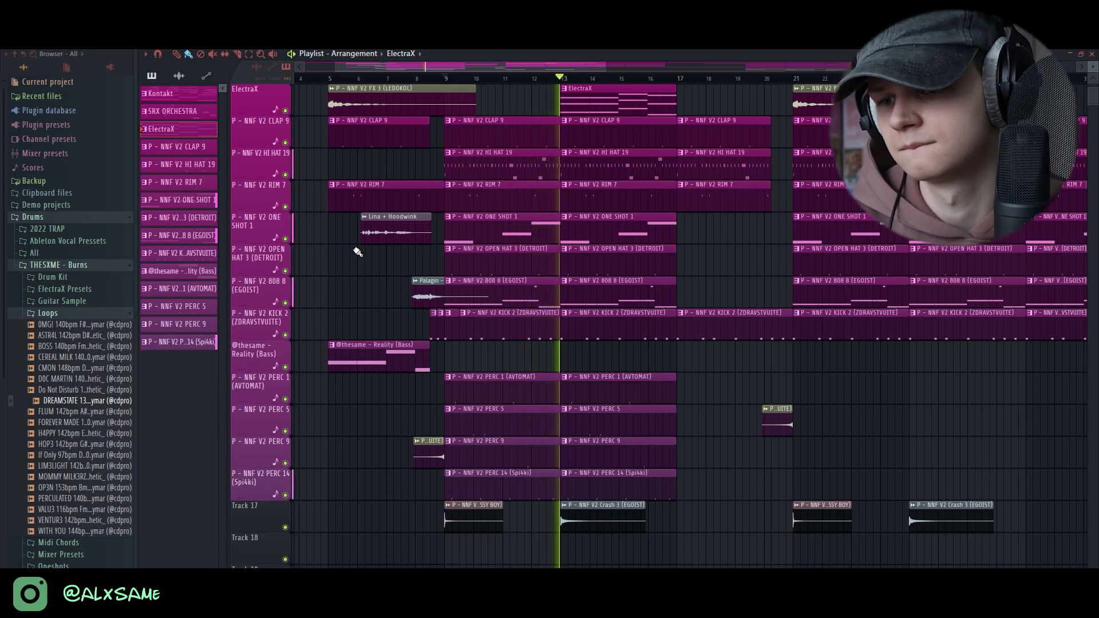
key("space")
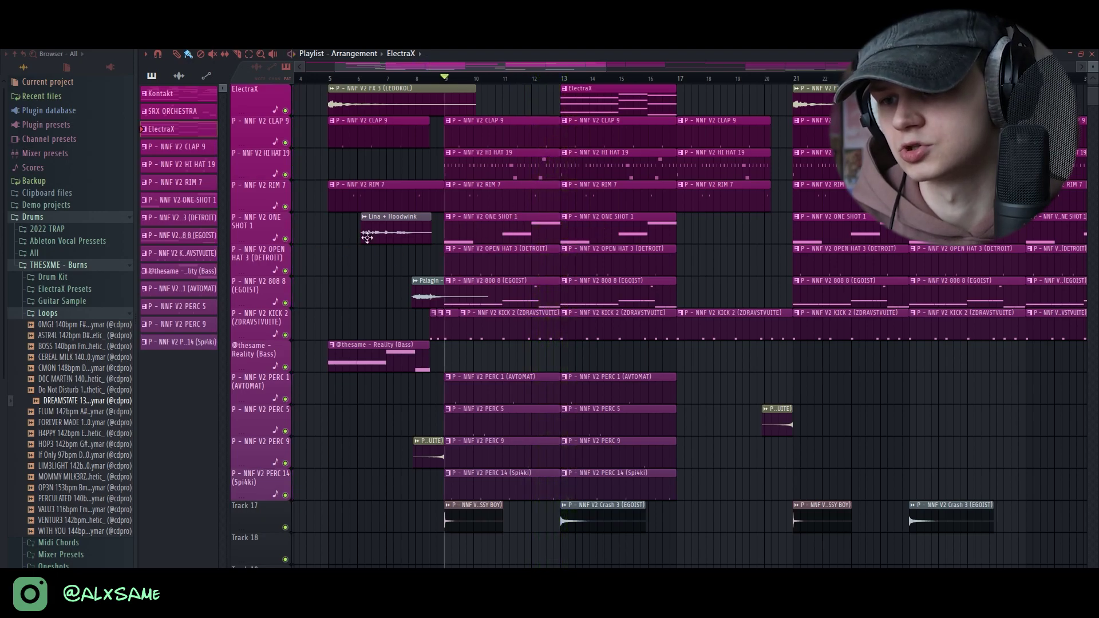
Step: Open the P - NNF V2 ONE SHOT 1 sample settings from the channel rack to inspect its waveform, and close them
scroll(359, 247, "up", 3)
scroll(360, 229, "down", 2)
left_click(450, 250)
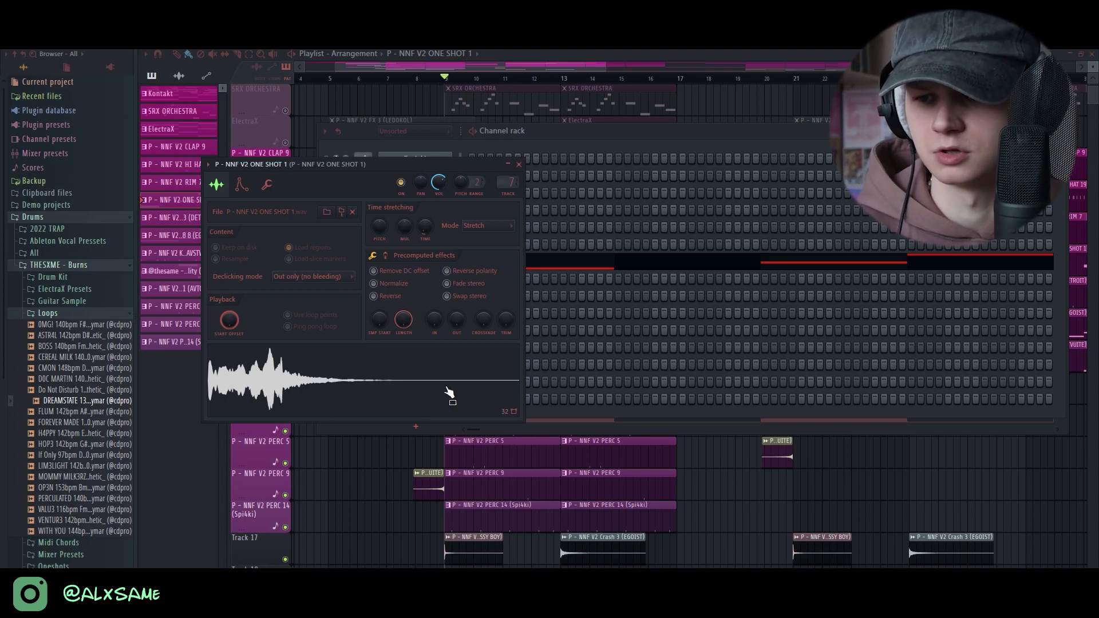
key("Escape")
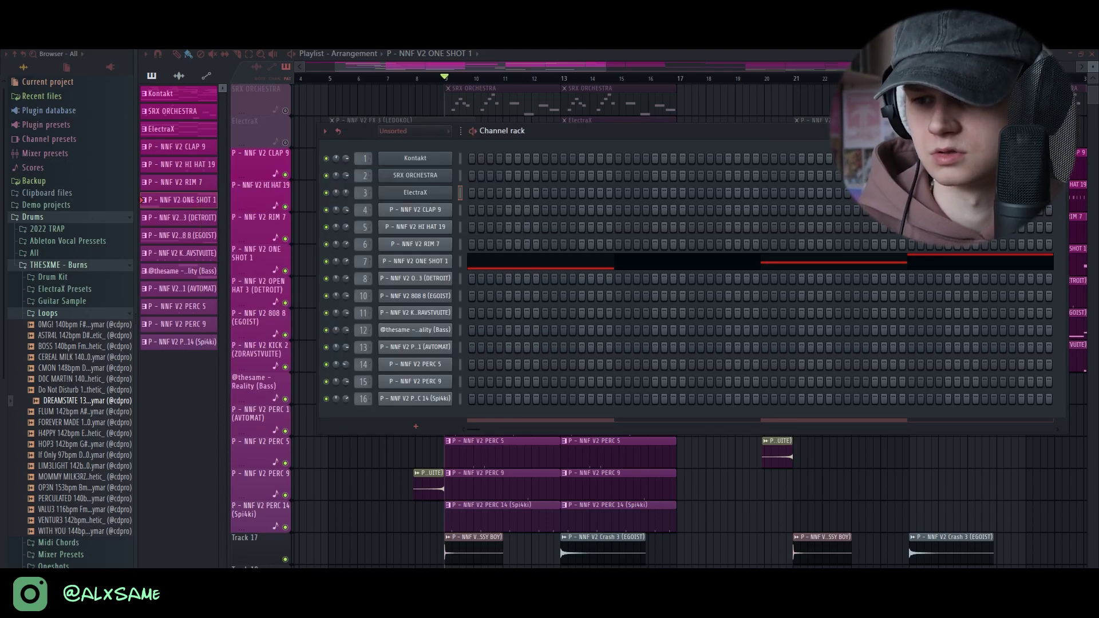
Step: Review the ValhallaRoom reverb on the ONE SHOT 1 mixer channel and return to the playlist
key("F9")
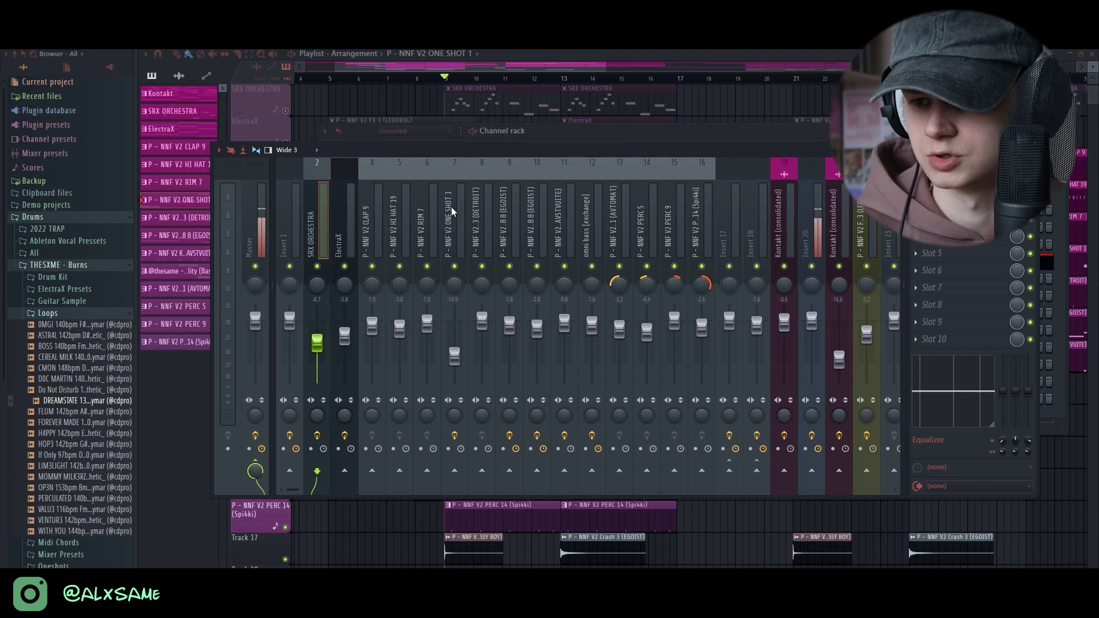
left_click(453, 210)
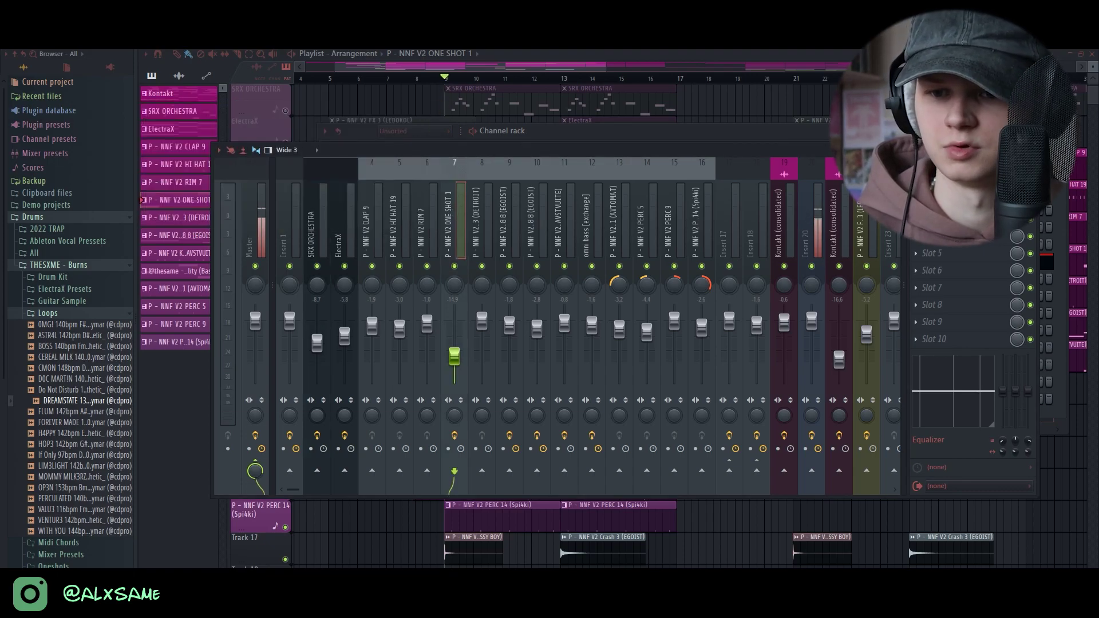
left_click(938, 219)
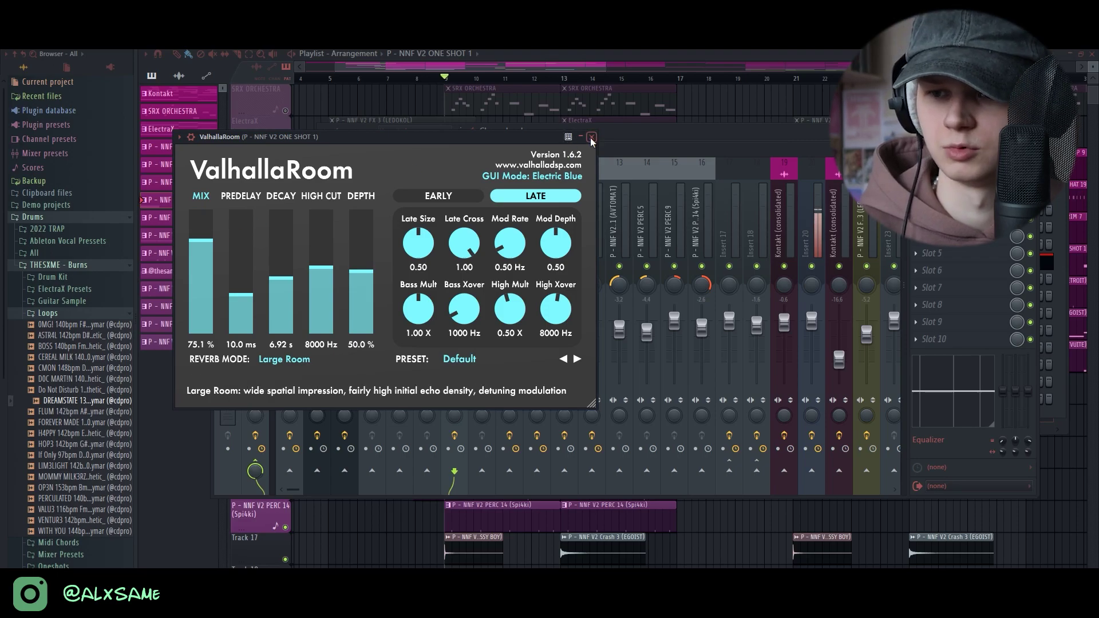
left_click(592, 138)
left_click(454, 80)
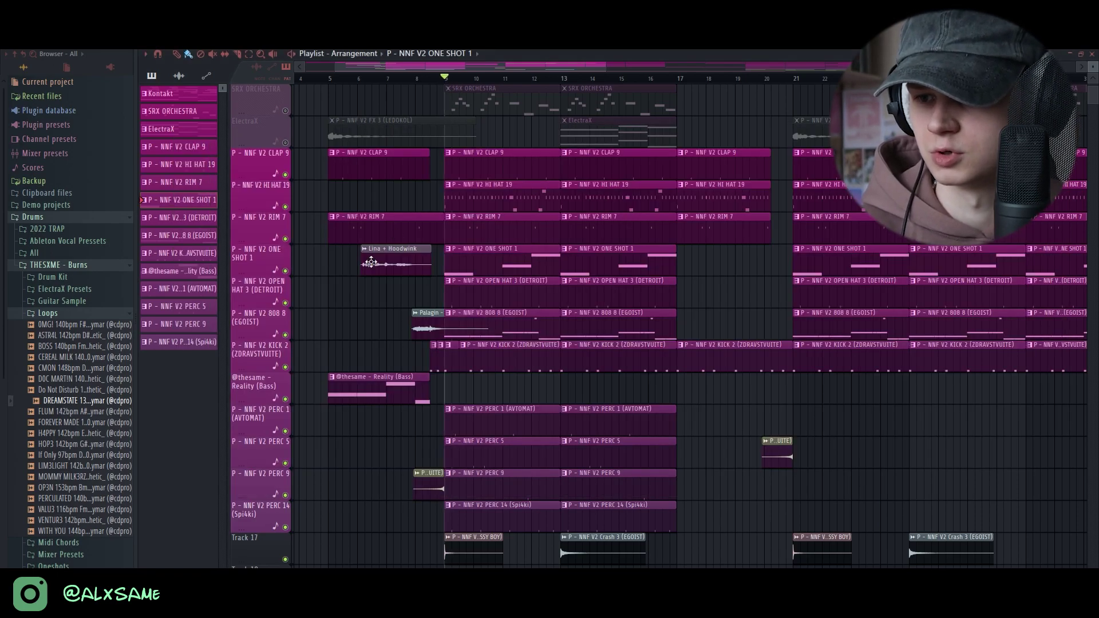
Step: Solo the ONE SHOT 1 track and play it from bar 9
right_click(286, 271)
key("space")
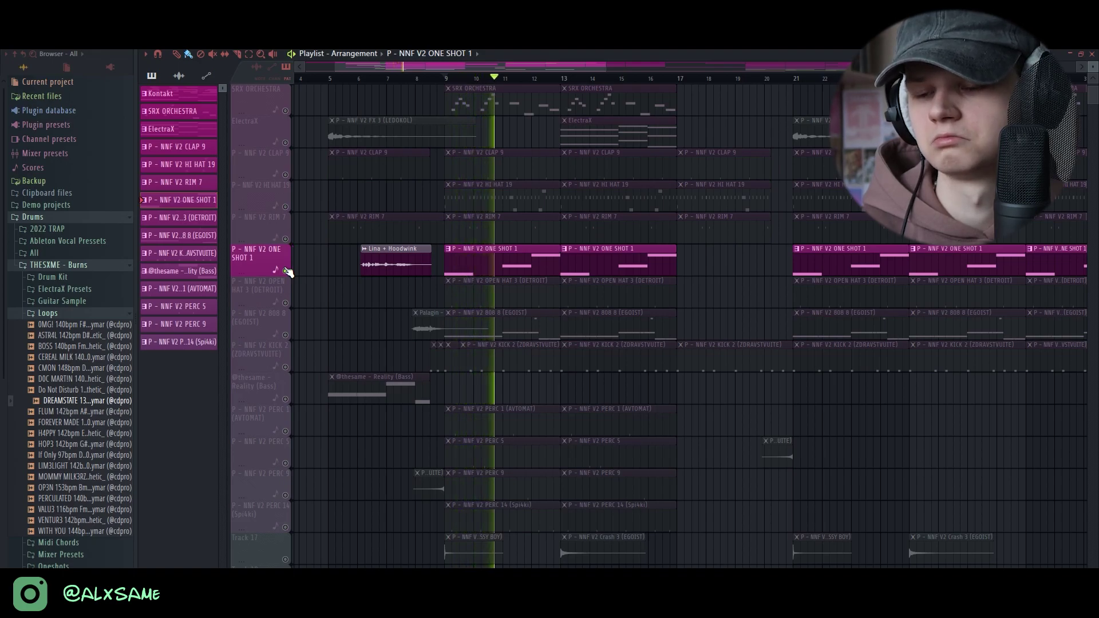
key("space")
Step: Unsolo and mute the ONE SHOT 1 track, and play the drum section from bar 9
right_click(285, 271)
left_click(285, 271)
scroll(523, 223, "up", 2)
key("space")
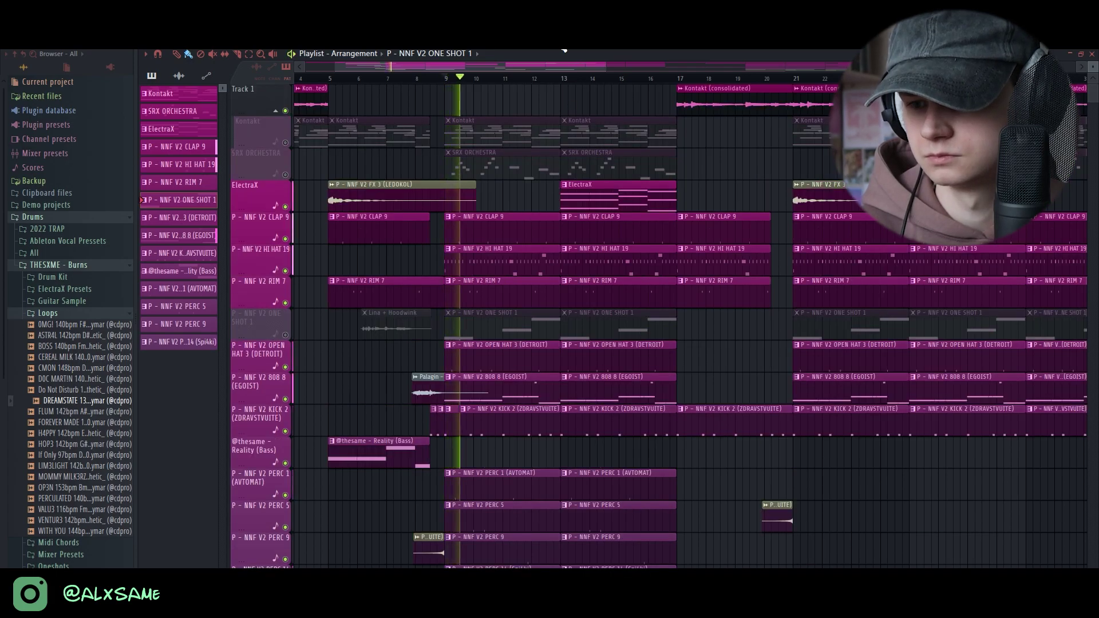
scroll(560, 214, "down", 4)
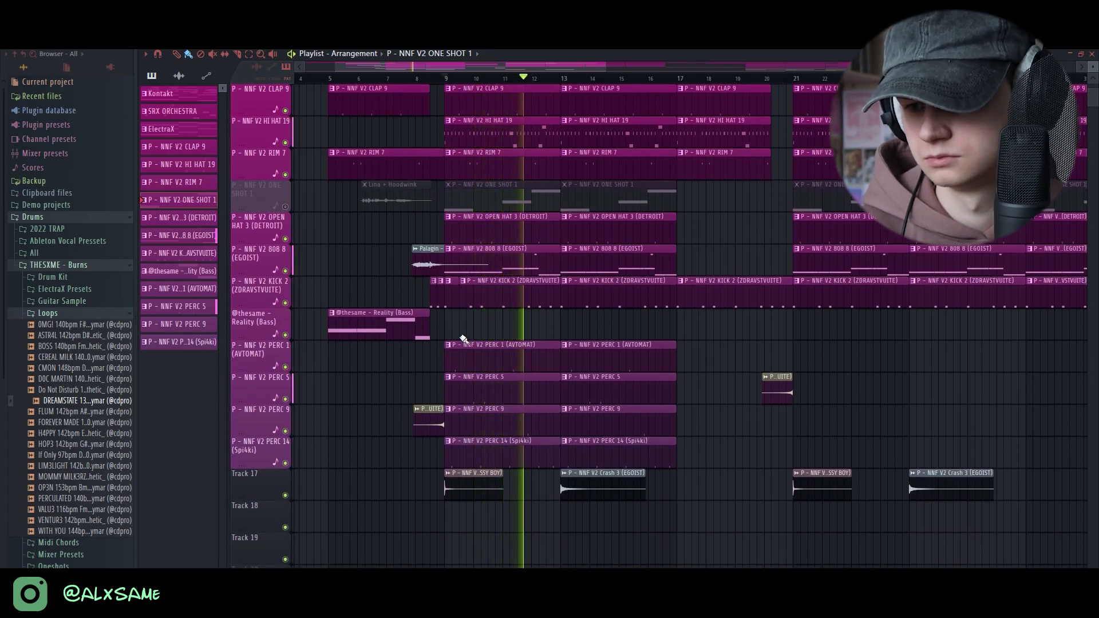
scroll(462, 339, "up", 3)
scroll(463, 339, "up", 1)
key("space")
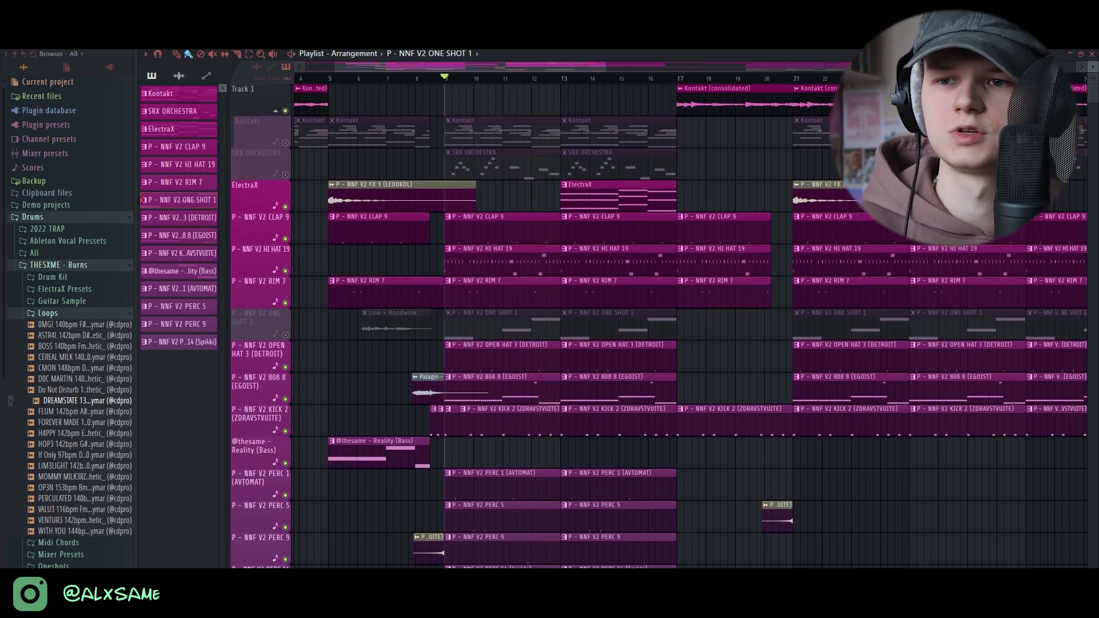
Step: Look over the drum channels in the channel rack and their levels in the mixer, and return to the playlist
key("F6")
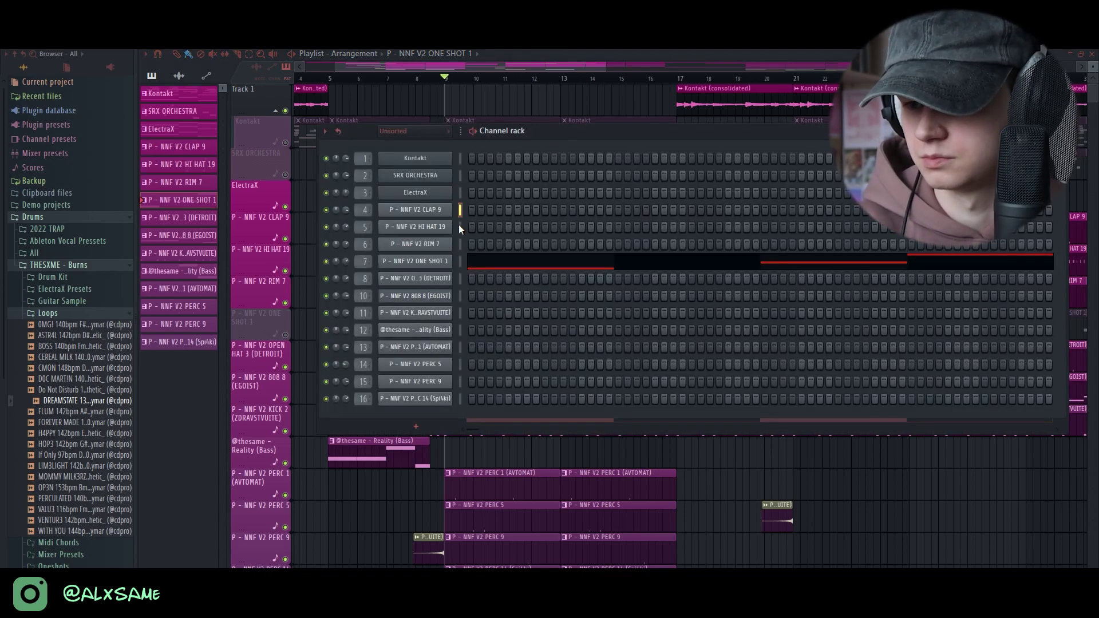
left_click(459, 347)
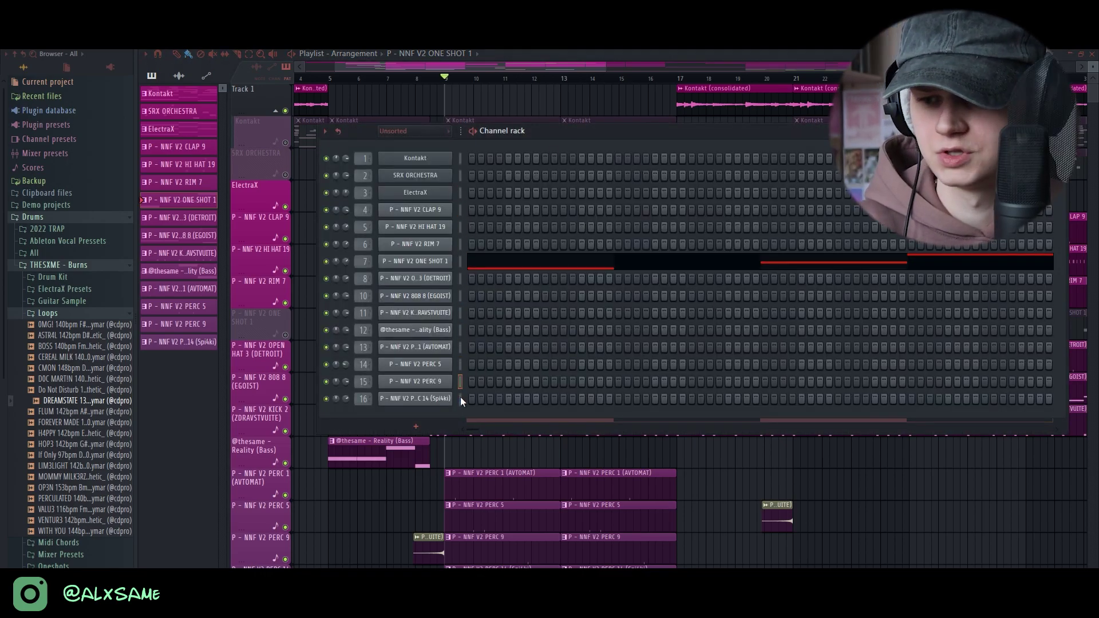
key("F6")
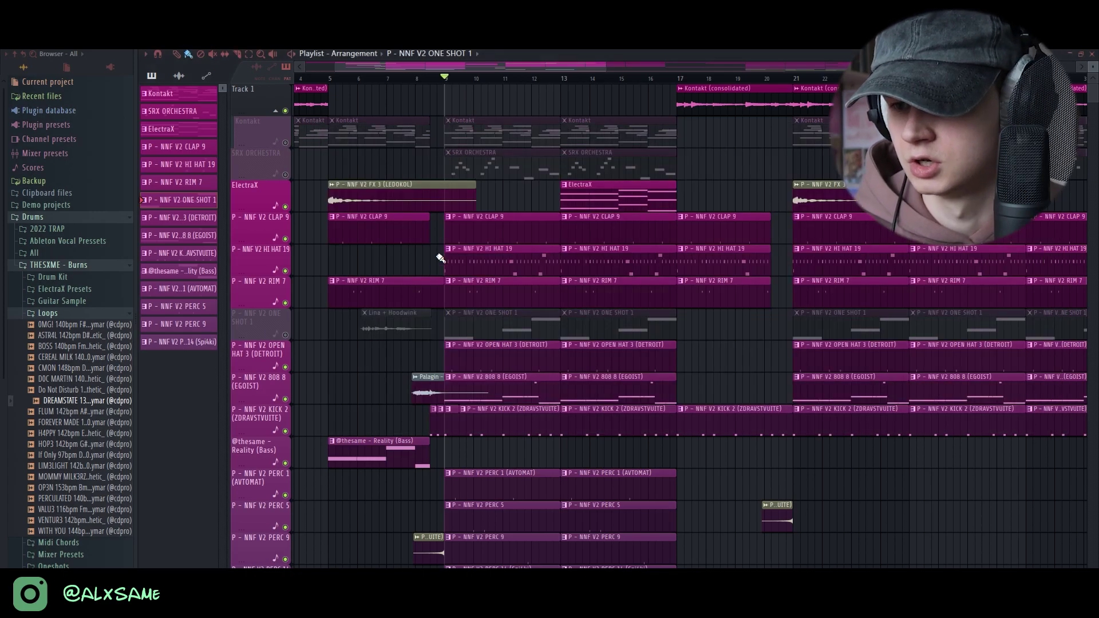
scroll(441, 253, "up", 3)
key("F9")
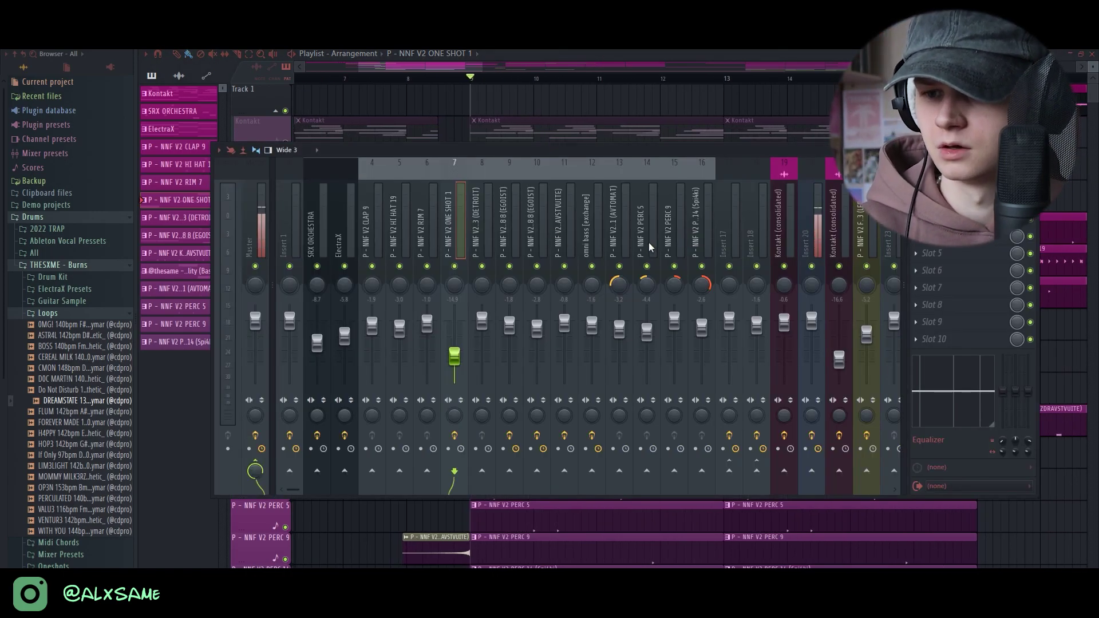
key("F9")
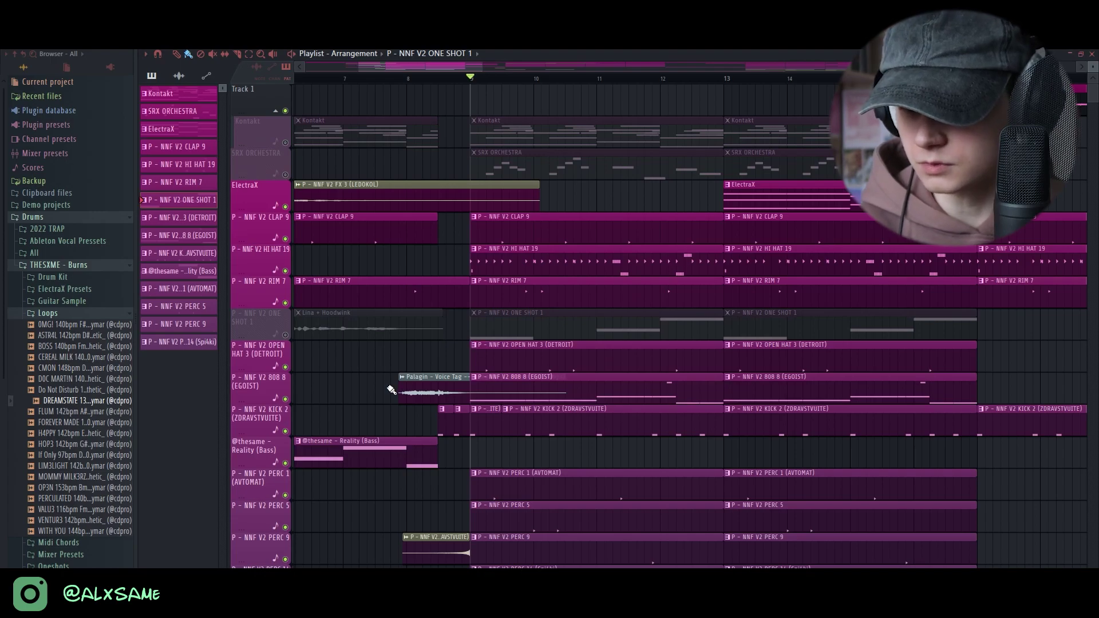
Step: Solo the P - NNF V2 808 8 (EGOIST) track and play it from bar 9 while viewing the mixer levels
right_click(285, 400)
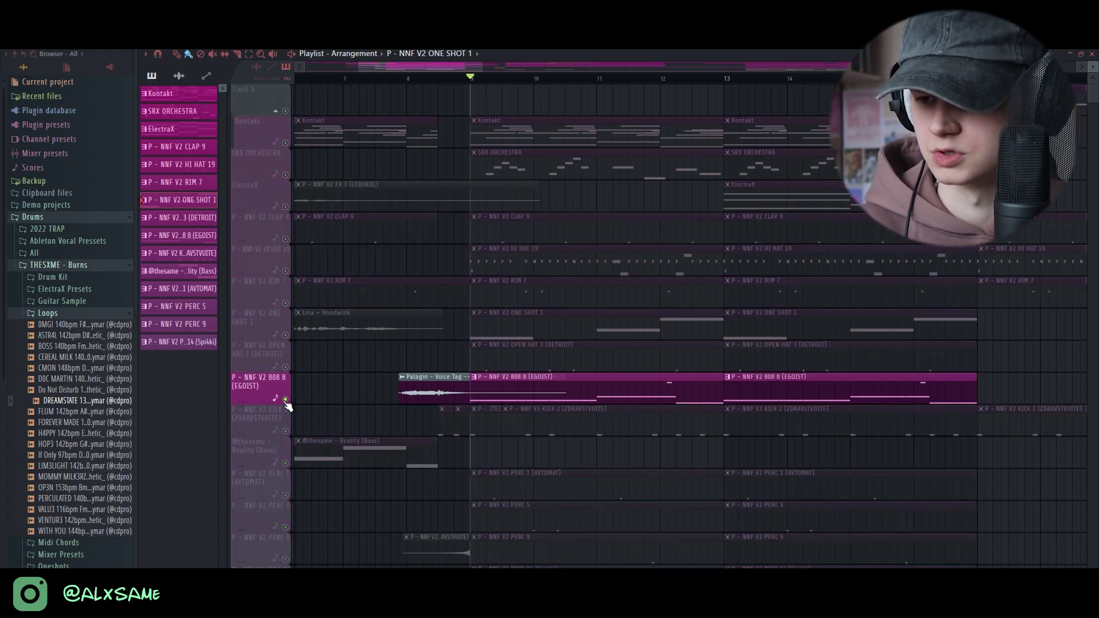
key("space")
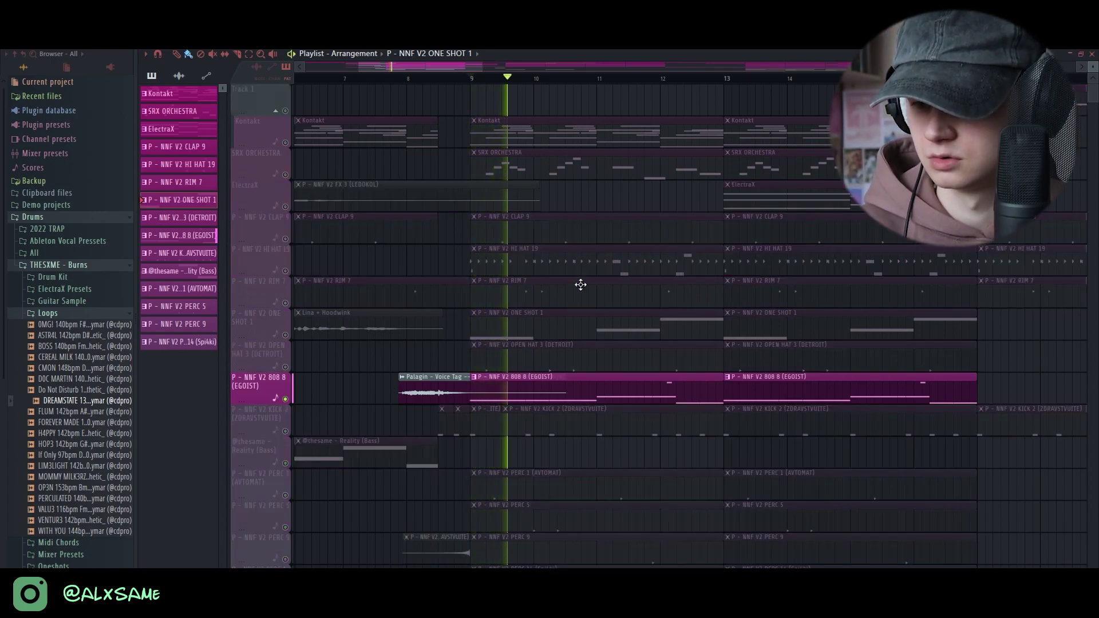
key("F9")
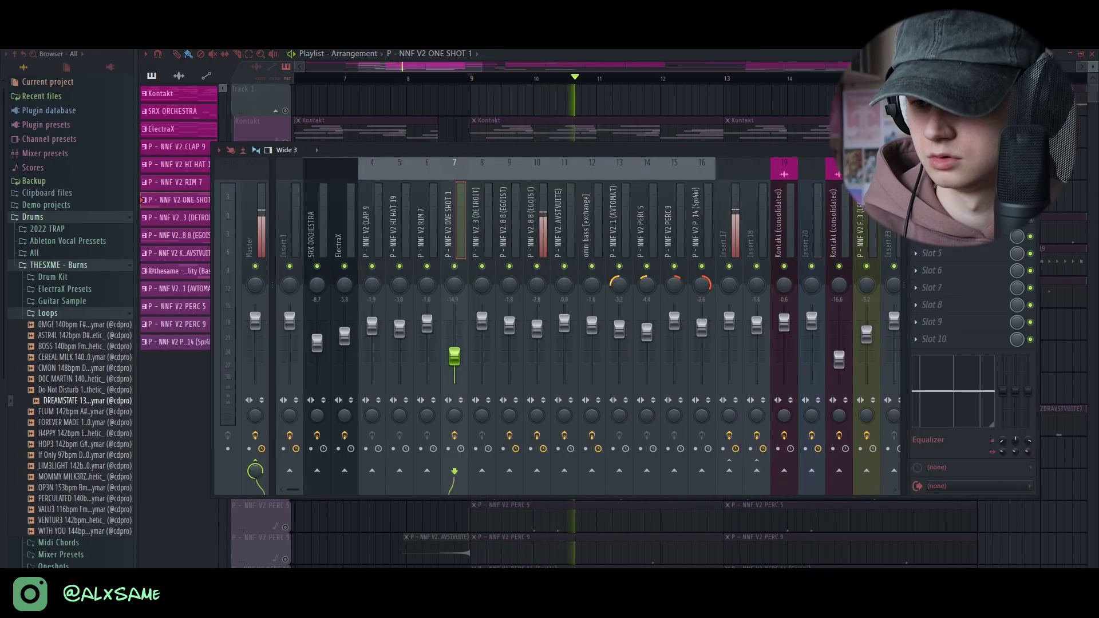
key("space")
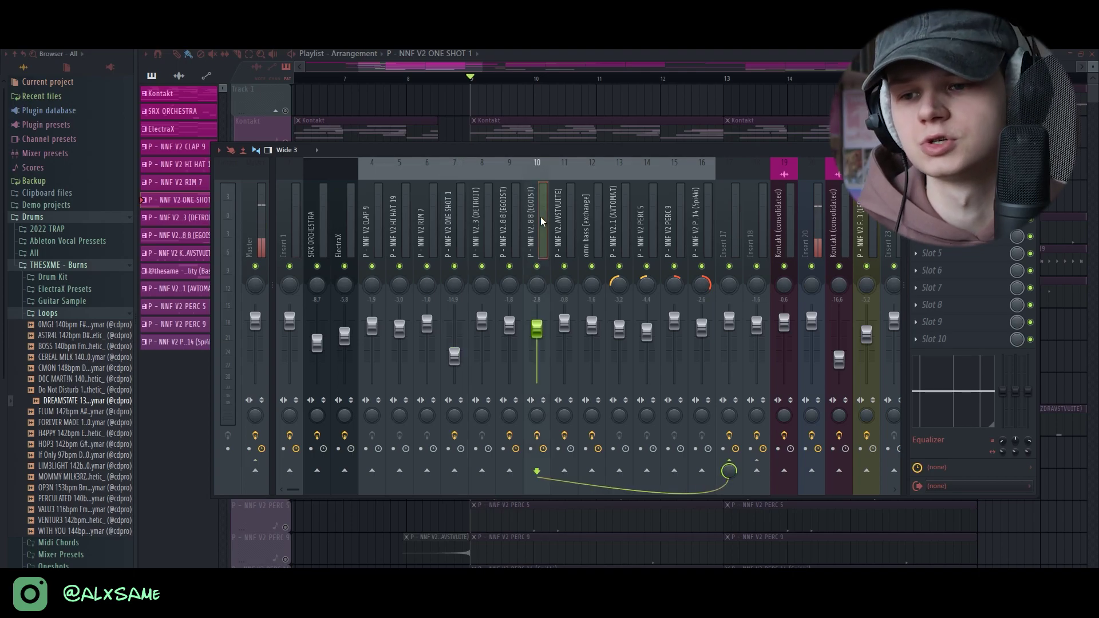
Step: Review Newtone and Little Radiator on the 808 8 (EGOIST) mixer channel and play the 808
left_click(540, 216)
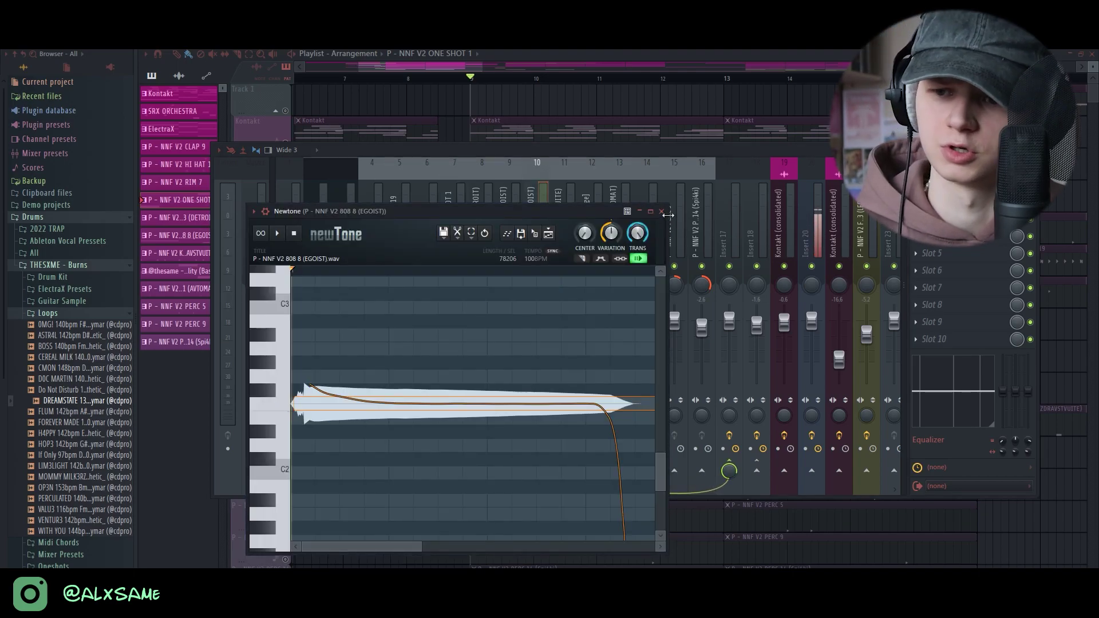
left_click(663, 212)
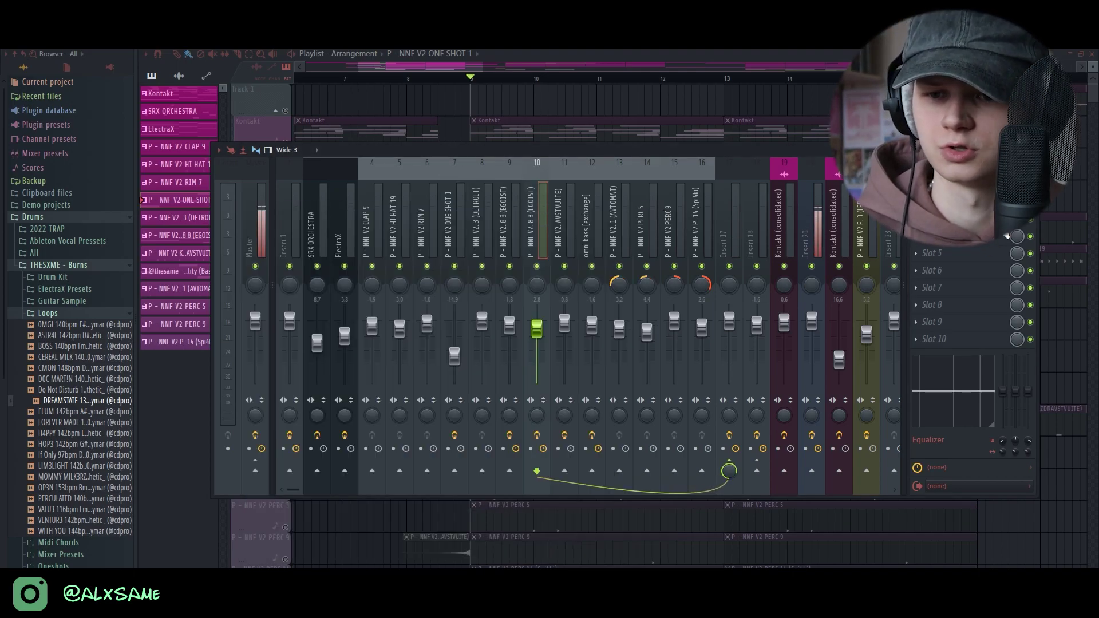
left_click(1006, 236)
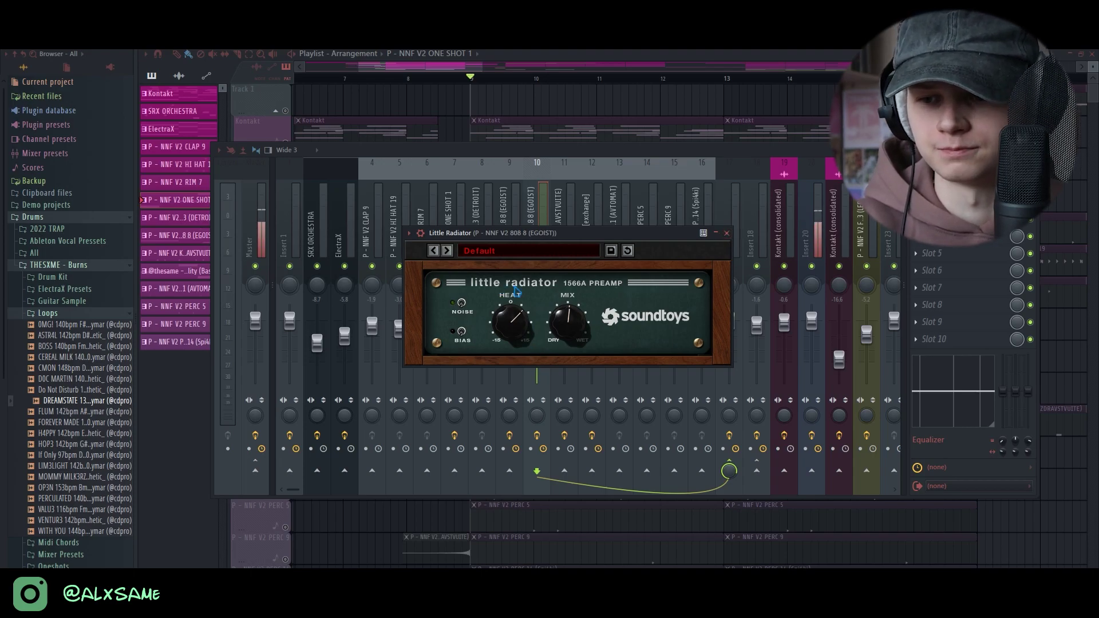
left_click(727, 233)
key("space")
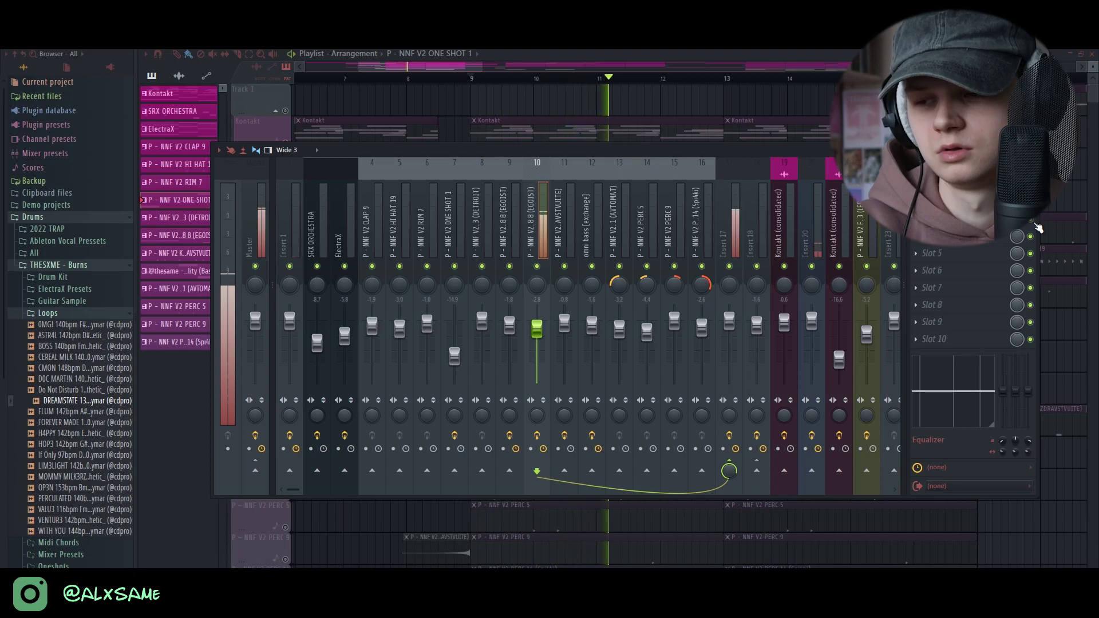
key("space")
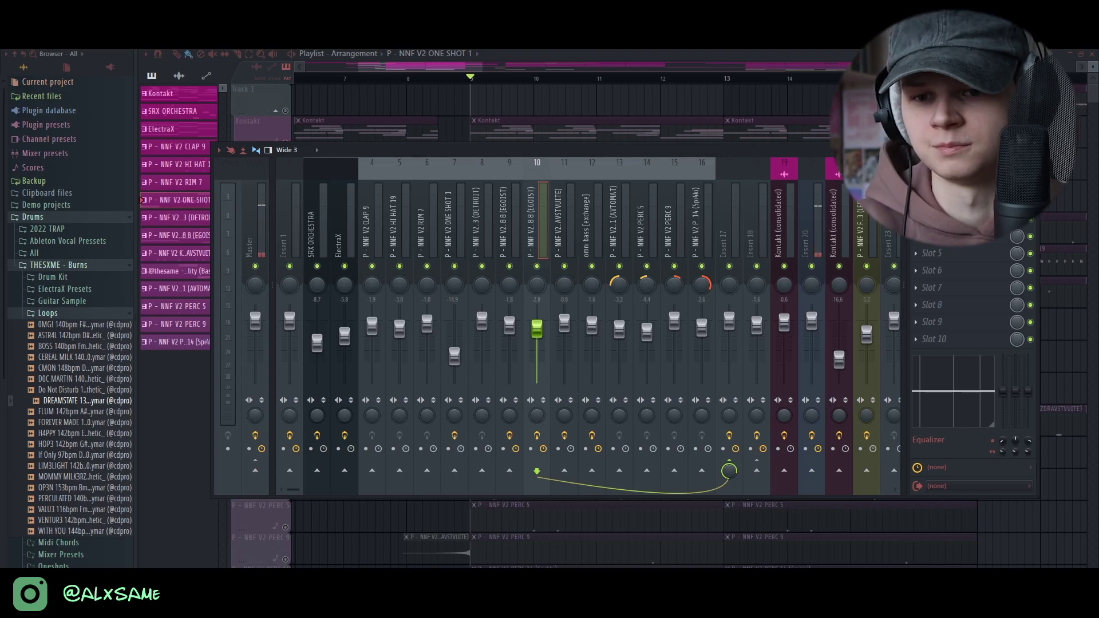
Step: Unmute the KICK 2 (ZDRAVSTVUITE) track and play it together with the 808 while viewing the mixer levels
key("F9")
left_click(286, 368)
key("space")
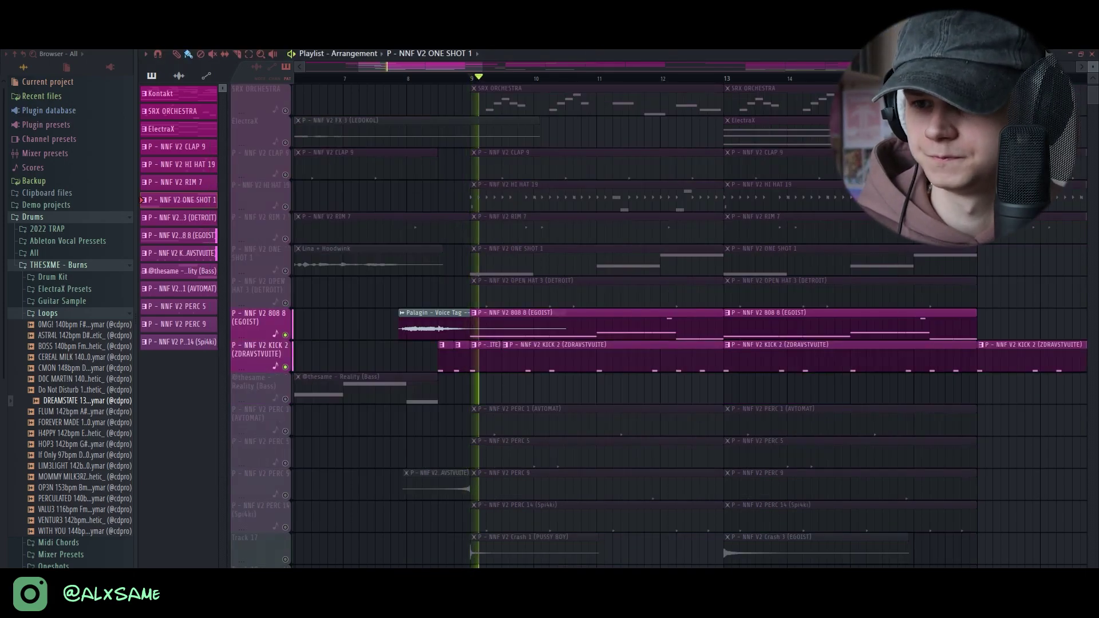
key("F9")
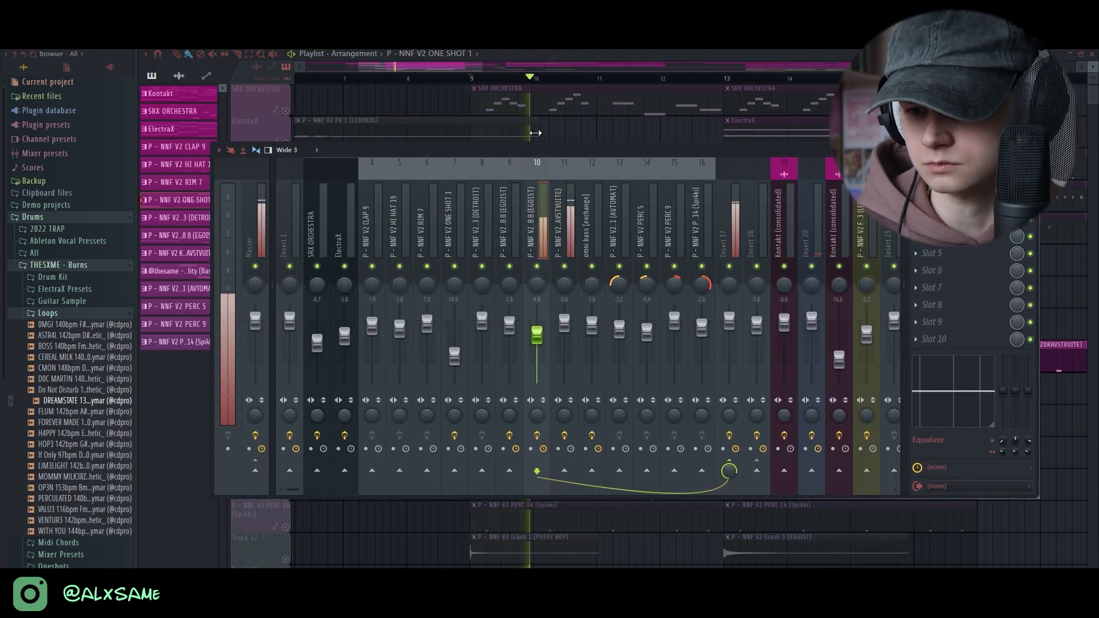
Step: Stop playback and inspect the Fruity peak controller on the KICK 2 (ZDRAVSTVUITE) mixer channel
left_click(566, 222)
key("space")
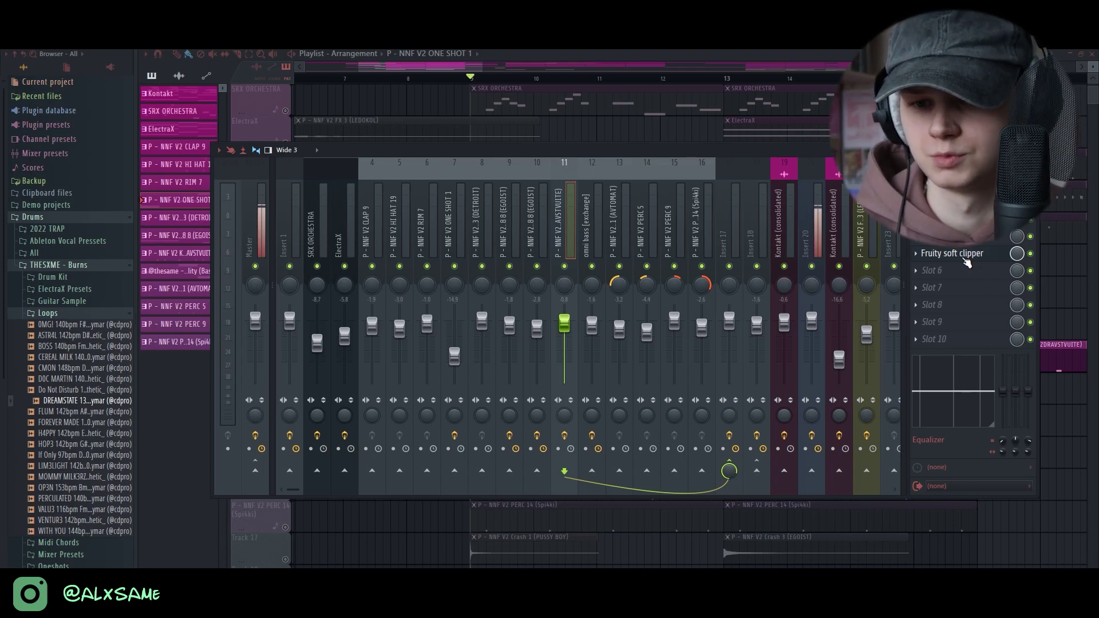
left_click(953, 235)
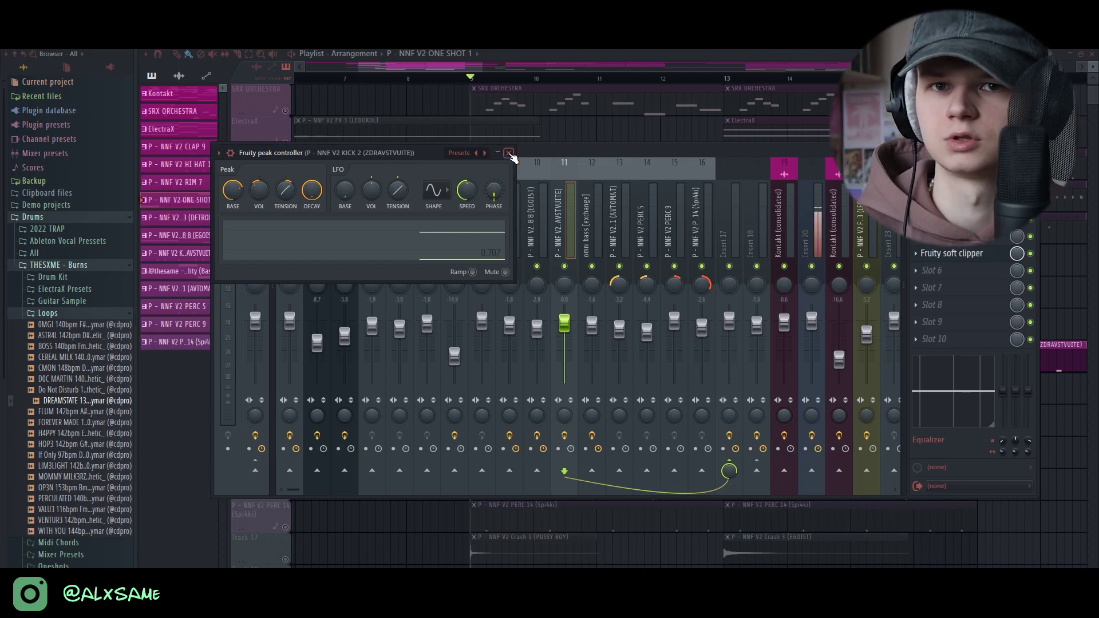
left_click(508, 154)
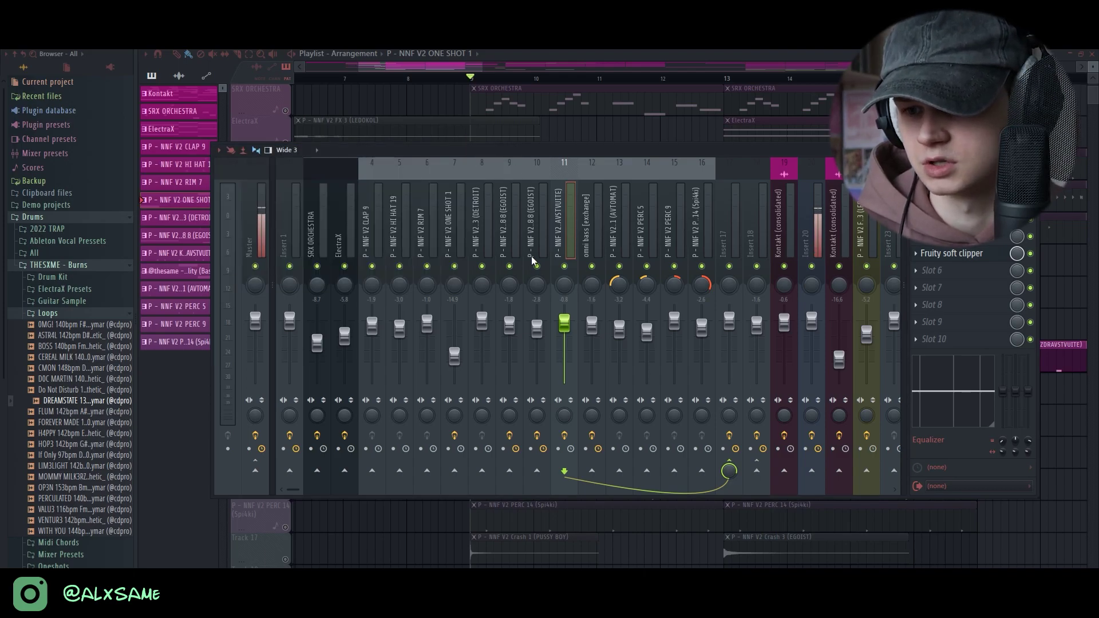
Step: Compare the effects and routing of the 808 and KICK 2 mixer channels, and select both channels together
left_click(537, 232)
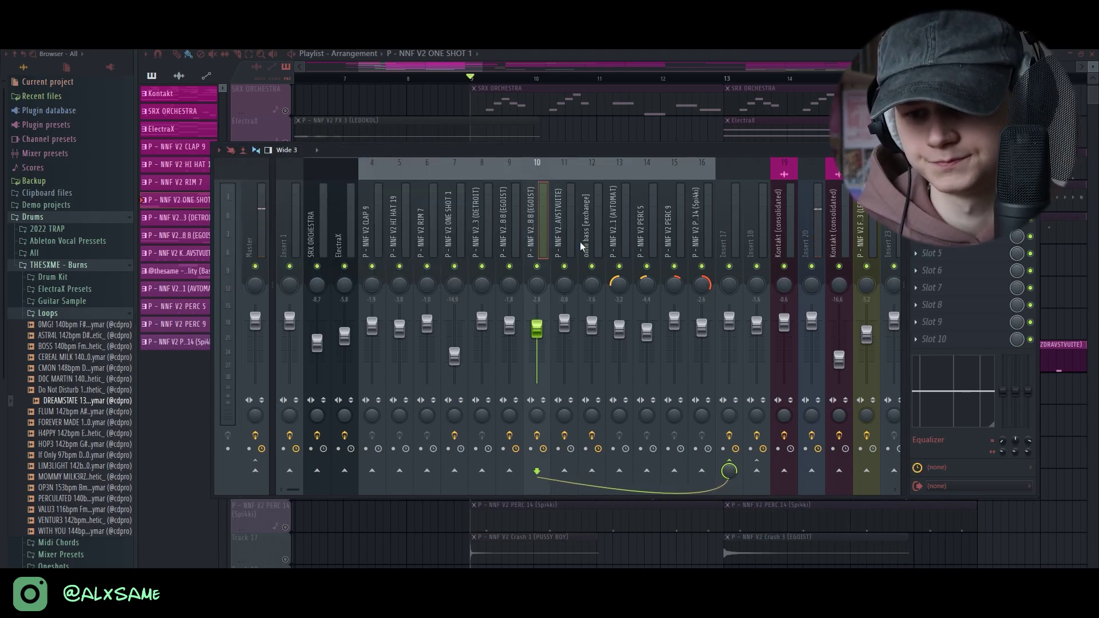
left_click(565, 230)
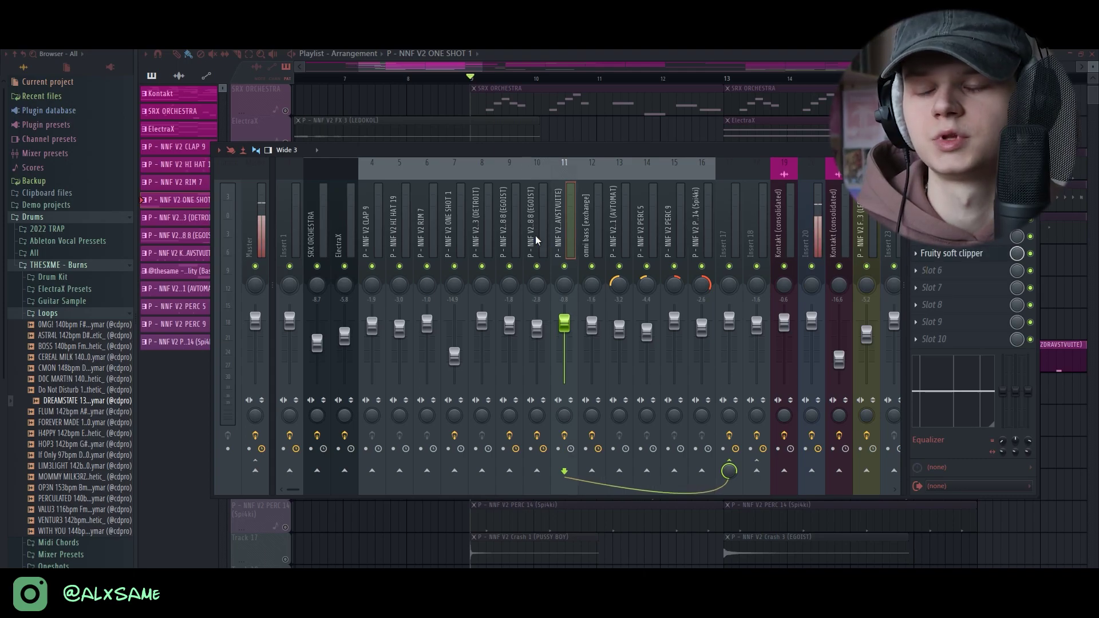
left_click(531, 241)
left_click(559, 243, "ctrl")
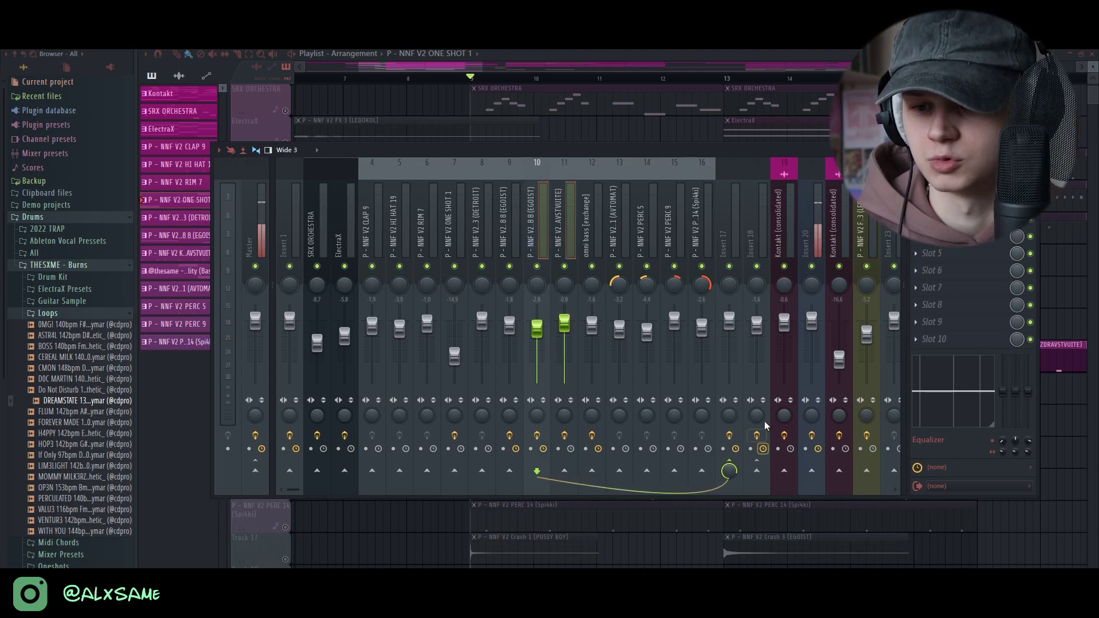
Step: Inspect the Fruity soft clipper and Decapitator settings on the Insert 17 mixer channel, closing the Decapitator window when finished
left_click(737, 224)
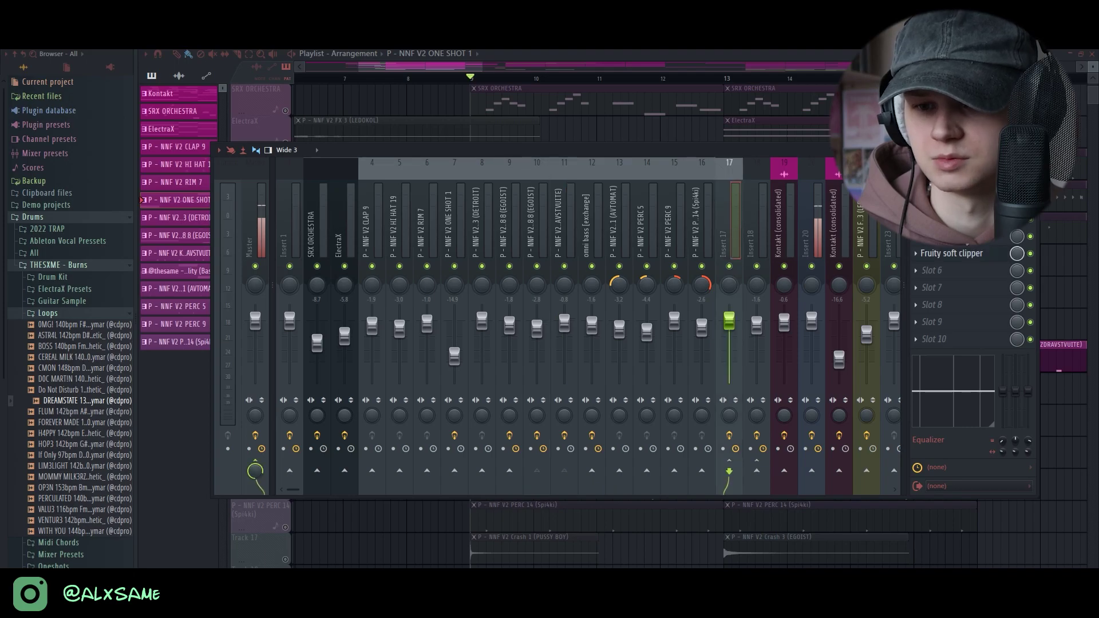
left_click(973, 252)
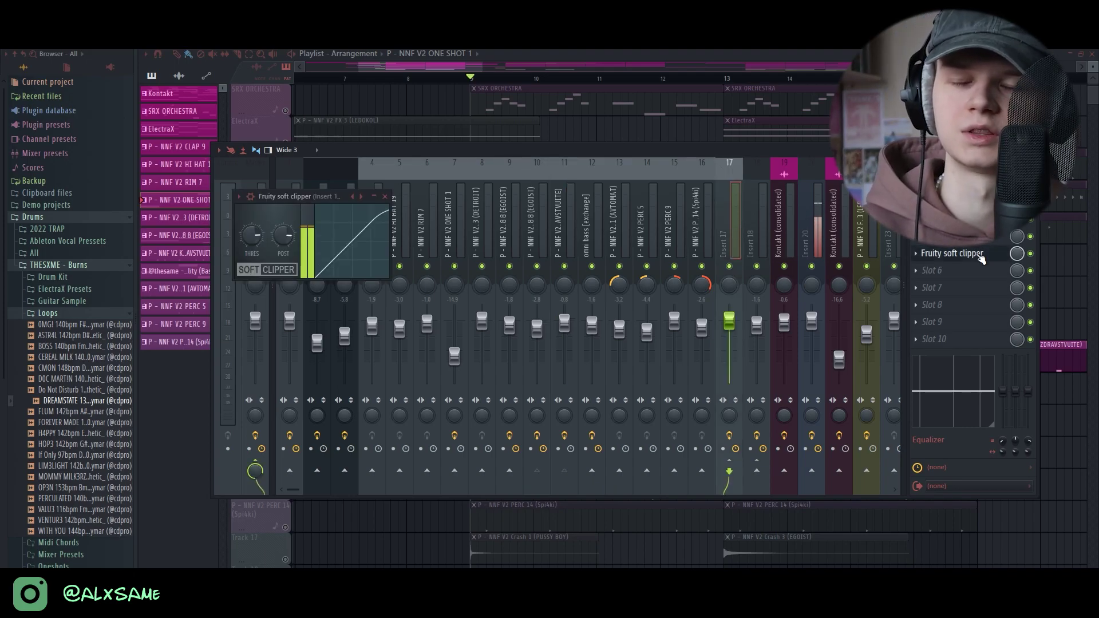
left_click(945, 236)
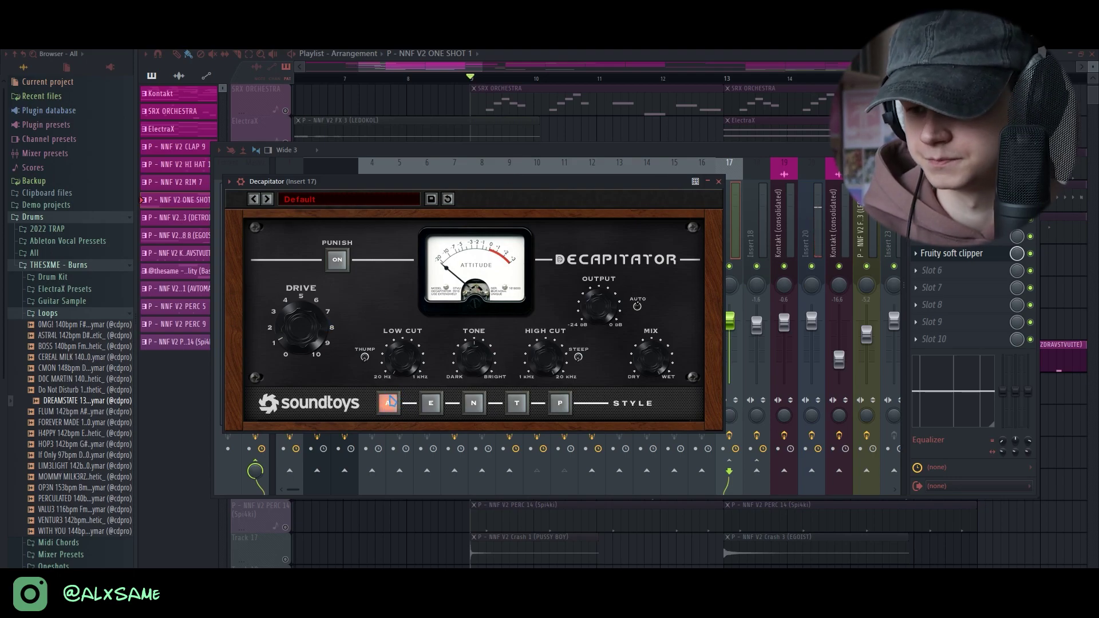
left_click(719, 182)
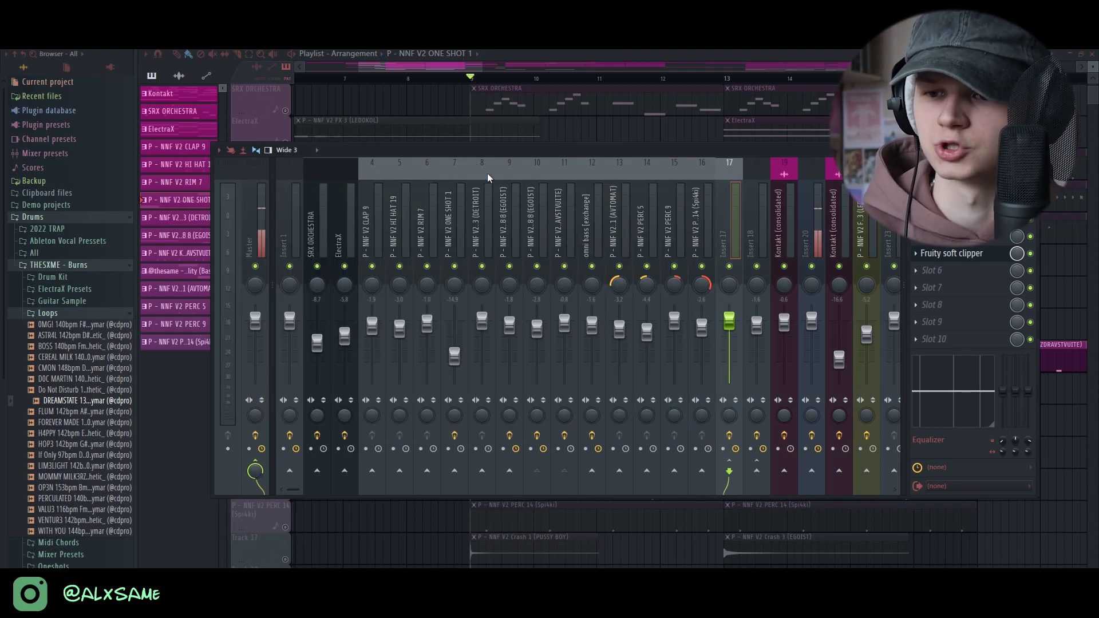
Step: Examine the TridA-Pre settings on the Master mixer channel, including its input gain, and close the plugin
left_click(256, 216)
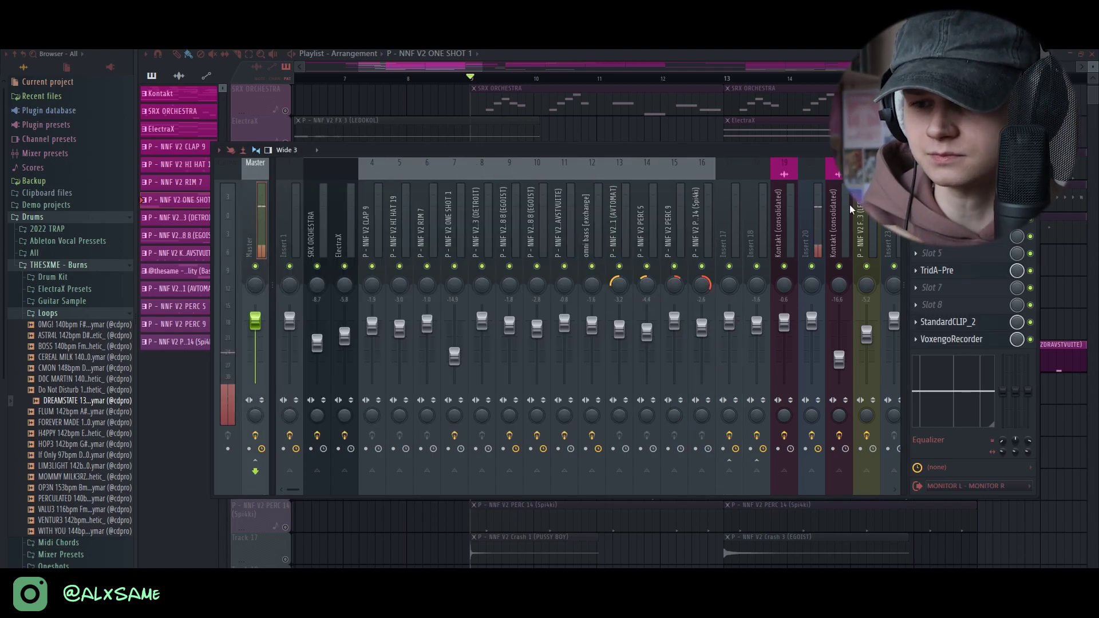
left_click(954, 273)
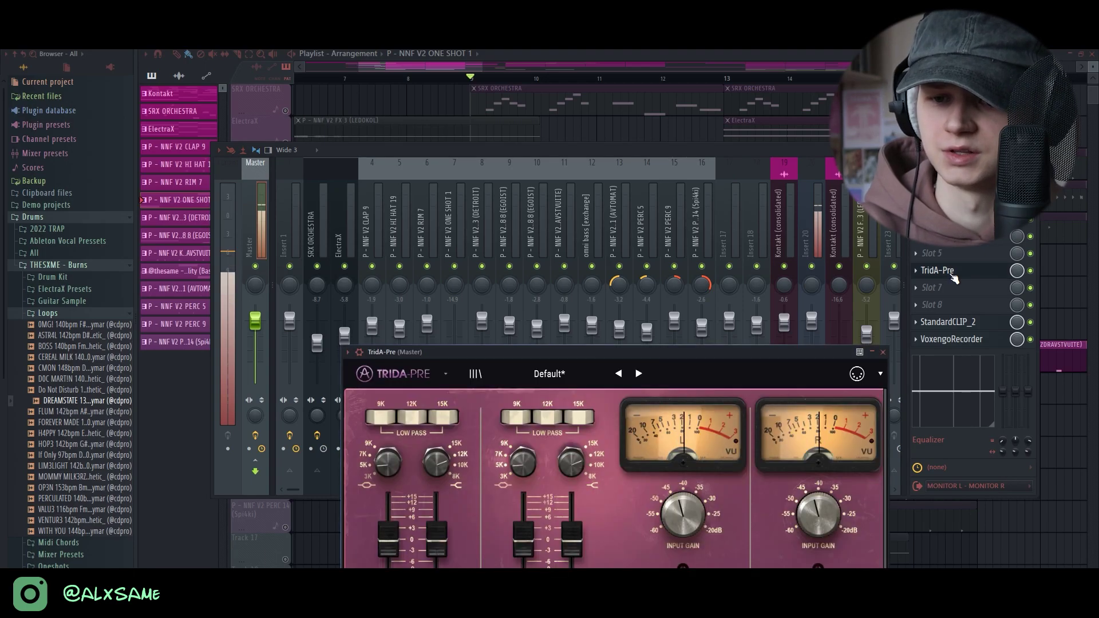
left_click_drag(772, 352, 753, 143)
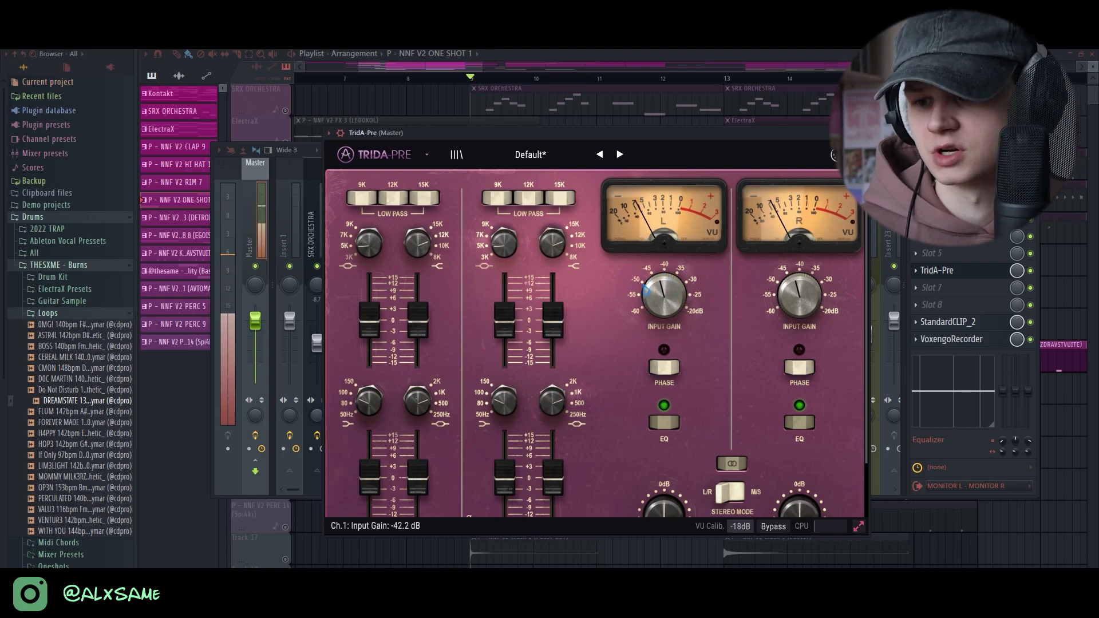
mouse_move(684, 292)
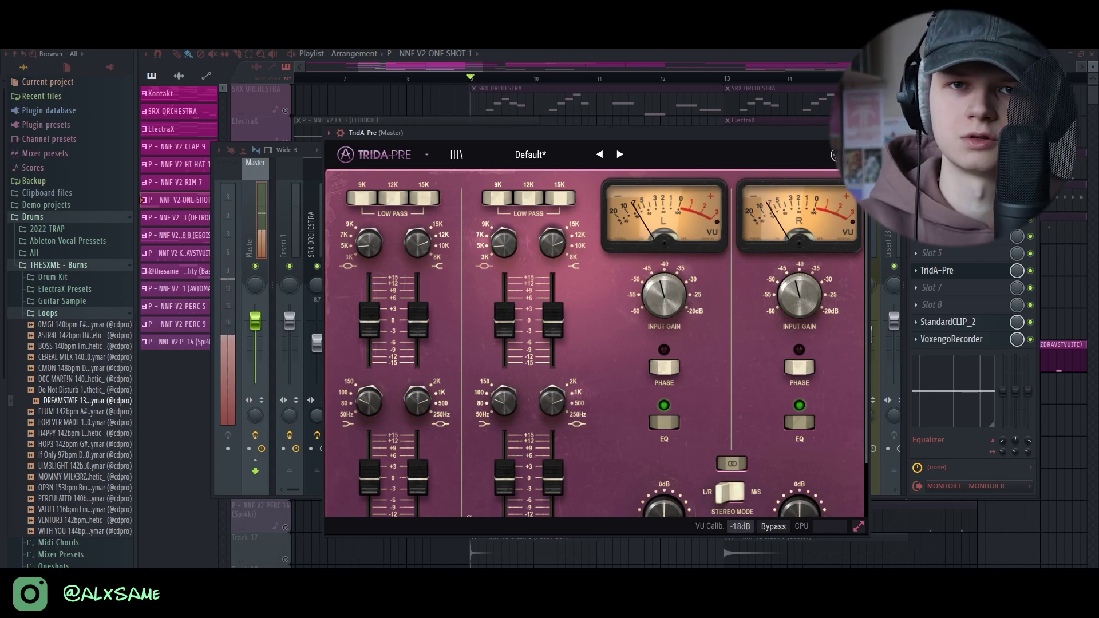
key("Escape")
Step: Mute the Kontakt and SRX ORCHESTRA playlist tracks and play the remaining drums with the mixer shown
key("F9")
scroll(295, 150, "up", 2)
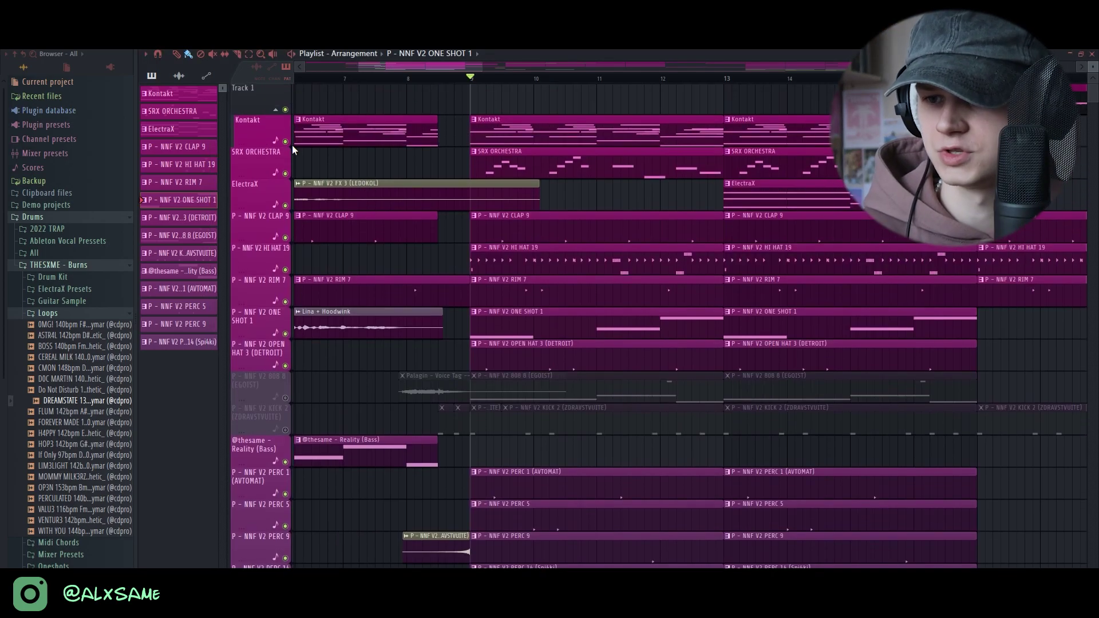
left_click(285, 141)
left_click(285, 174)
key("F9")
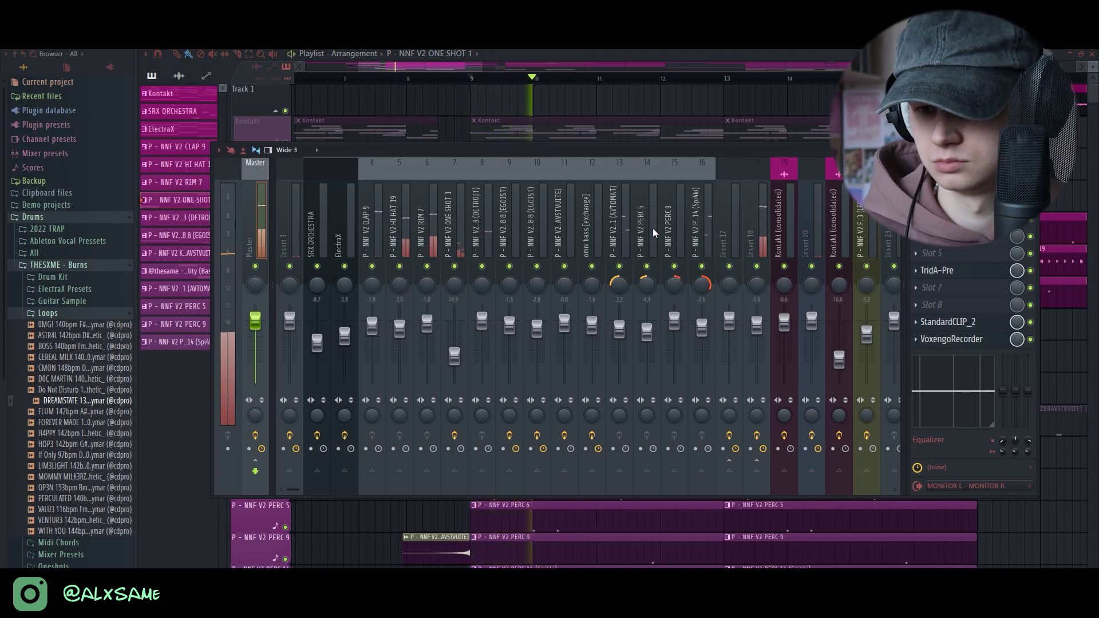
Step: Check the effects and routing of the PERC 1 (AVTOMAT) and PERC 14 (Spi4ki) mixer channels during playback
left_click(620, 229)
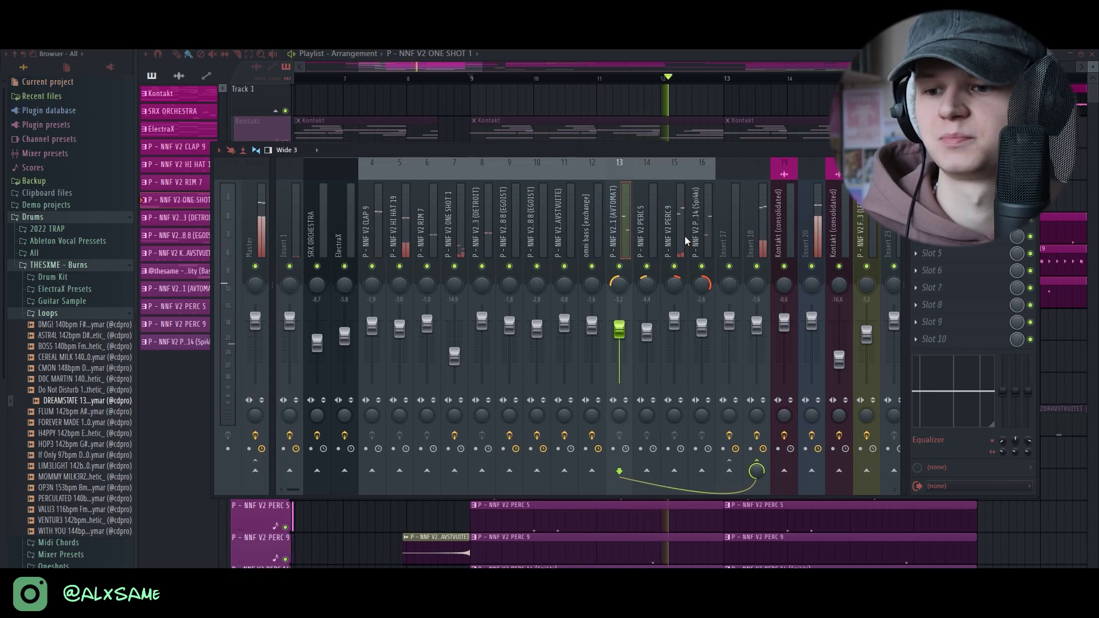
left_click(705, 232)
key("Left")
key("Left")
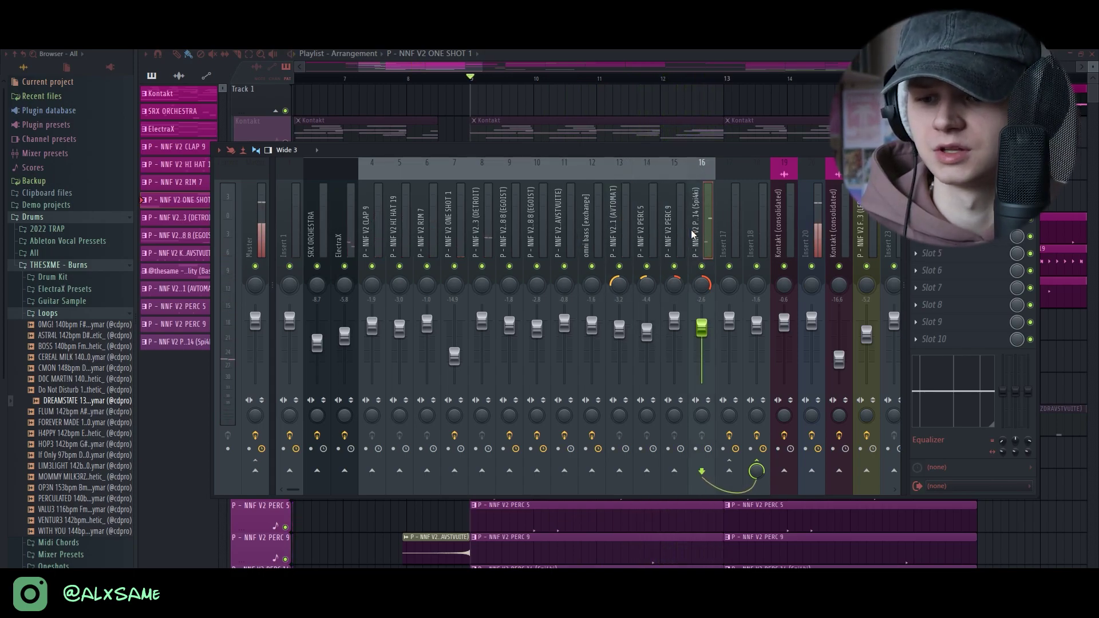
Step: Inspect Decapitator on the Insert 18 drum bus and toggle the effect to compare the drums during playback
left_click(757, 223)
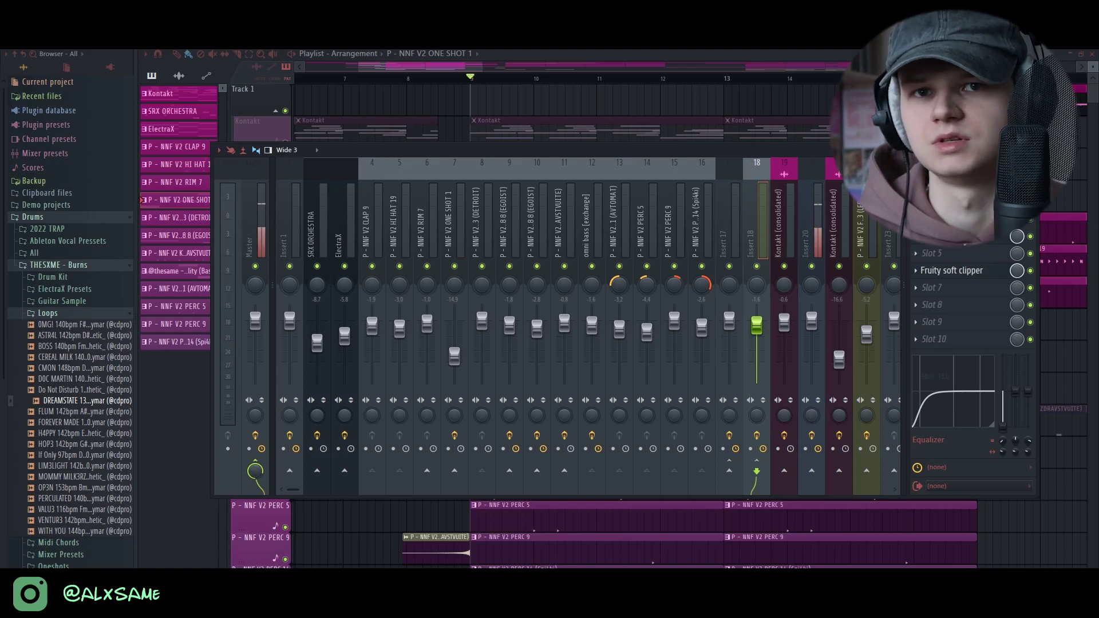
left_click(945, 236)
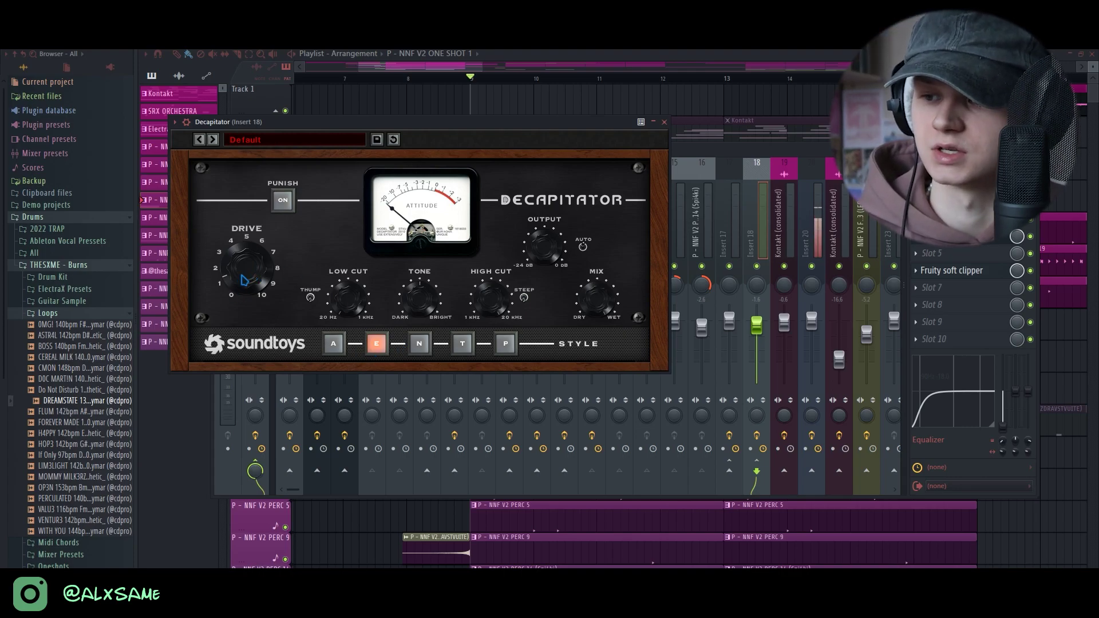
left_click(664, 122)
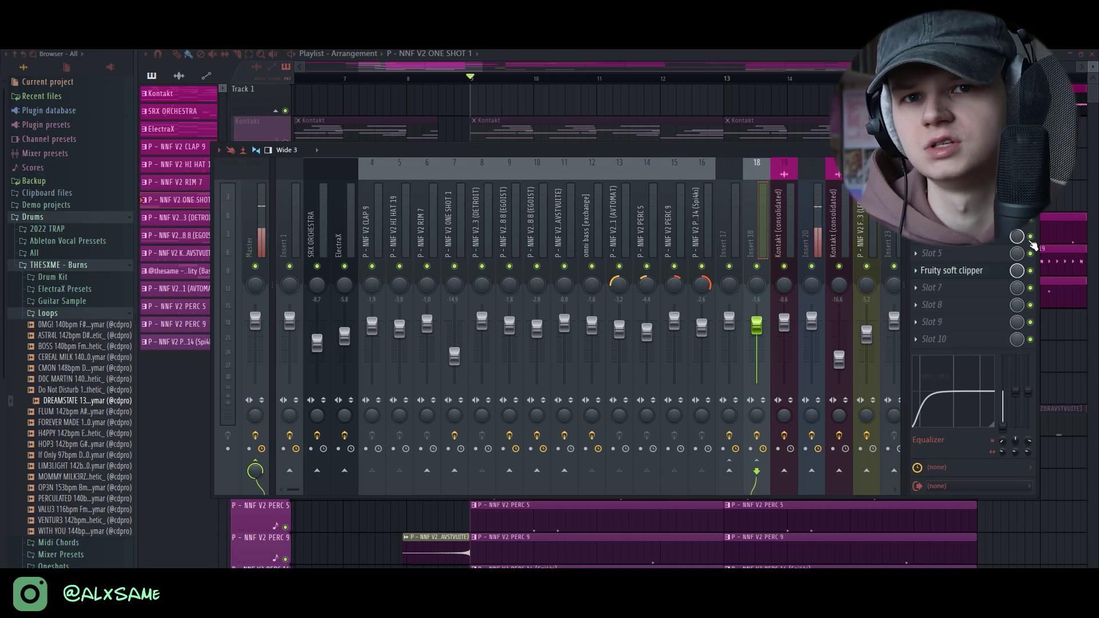
left_click(1031, 237)
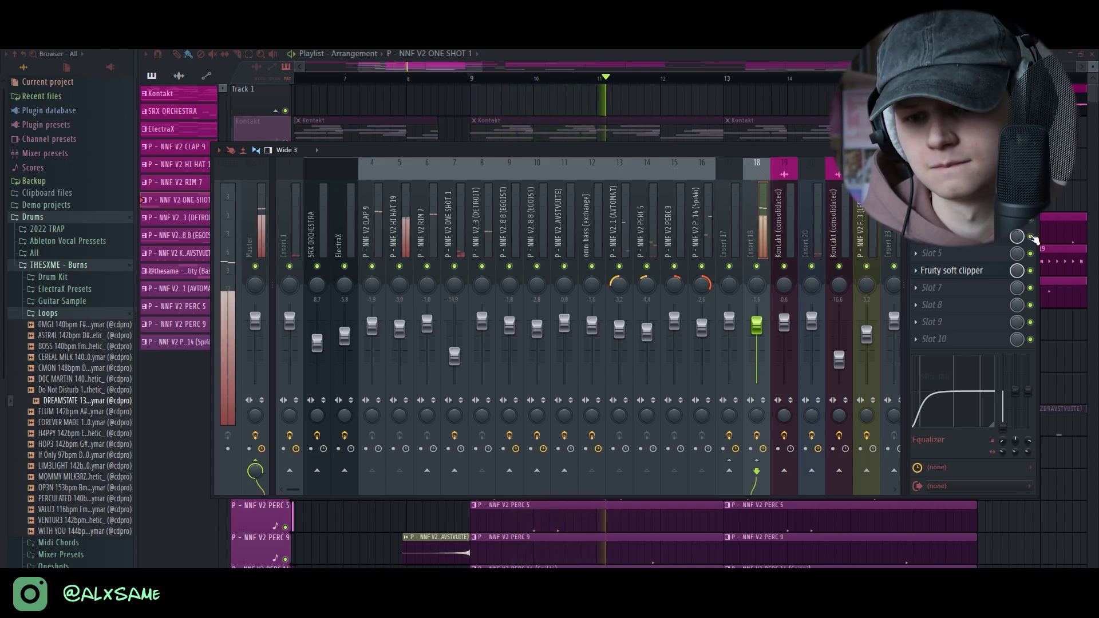
key("space")
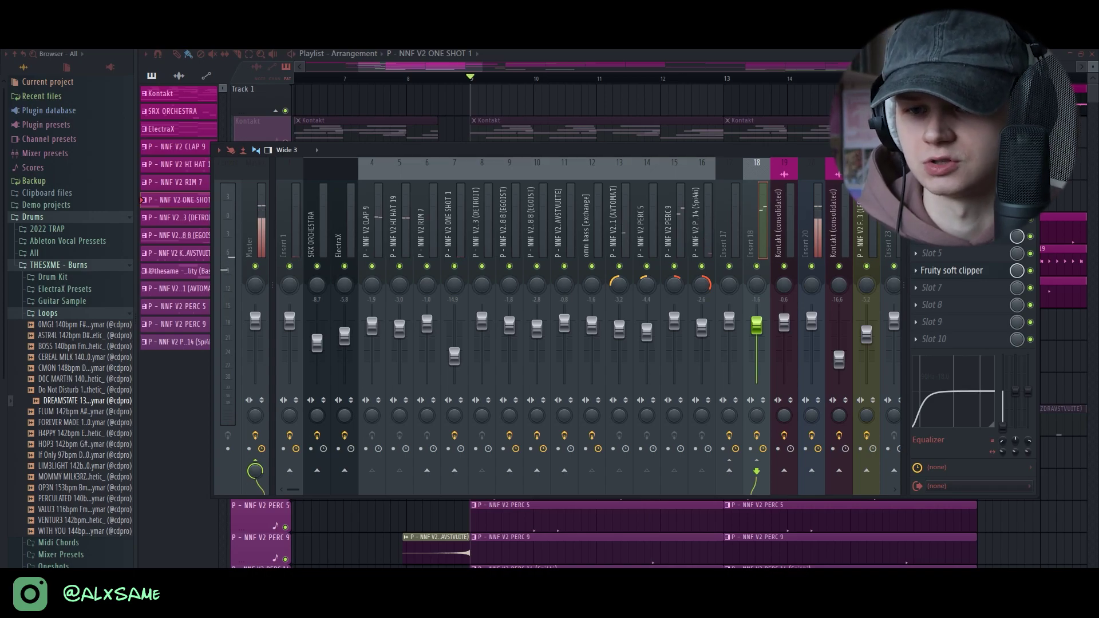
key("F9")
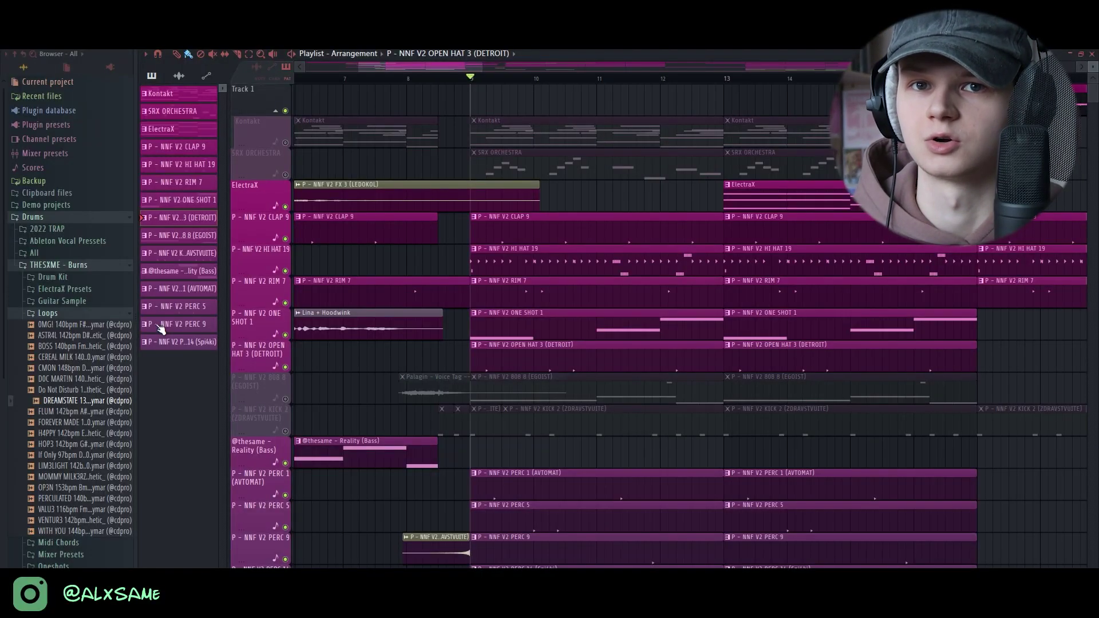
left_click(86, 316)
scroll(478, 244, "down", 3)
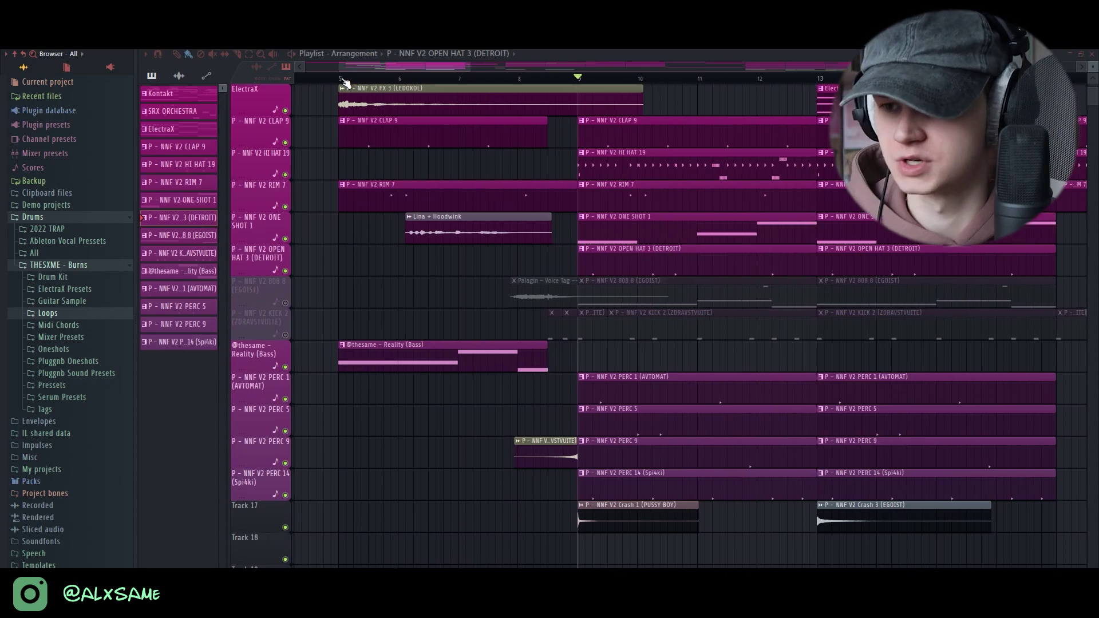
right_click(285, 367)
key("space")
key("F9")
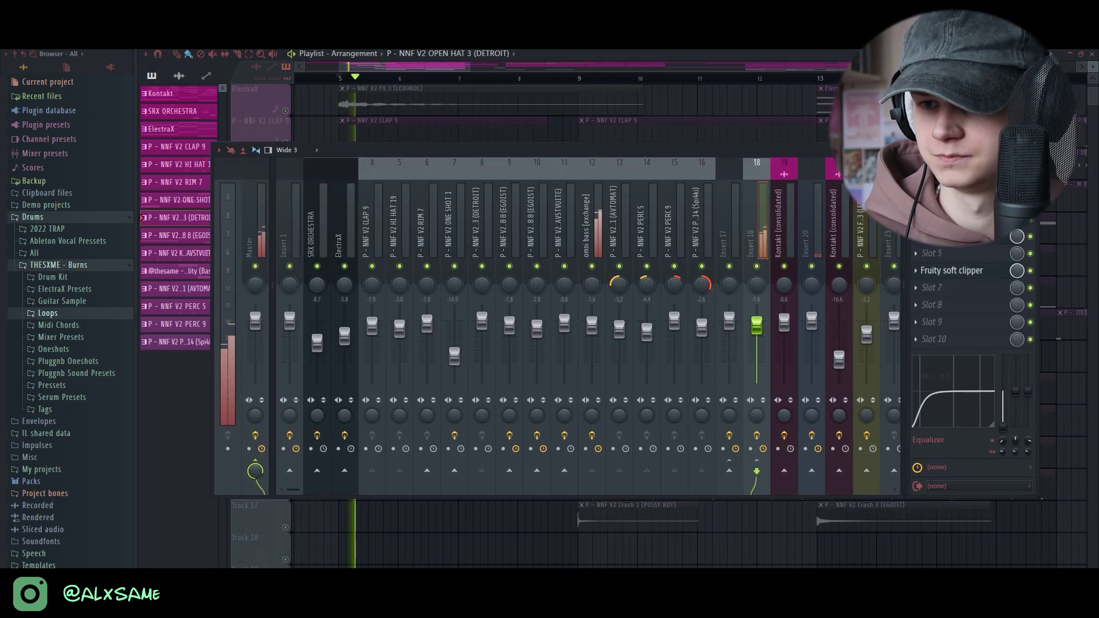
Step: Stop playback and inspect Little Radiator on the omni bass [exchange] mixer channel, closing its window when finished
left_click(596, 222)
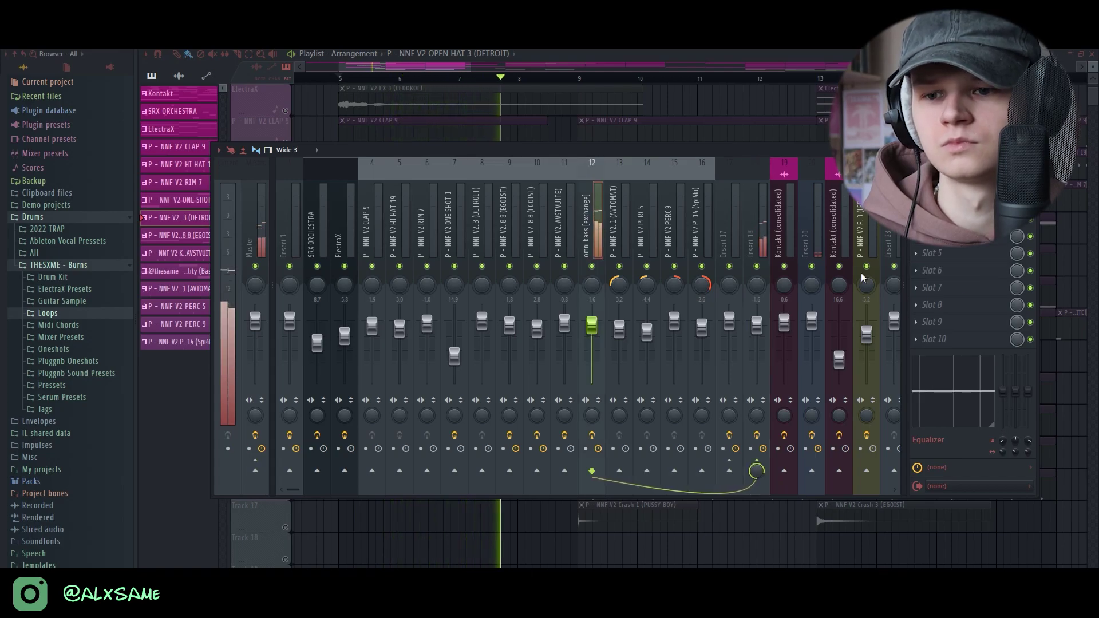
key("space")
left_click(939, 201)
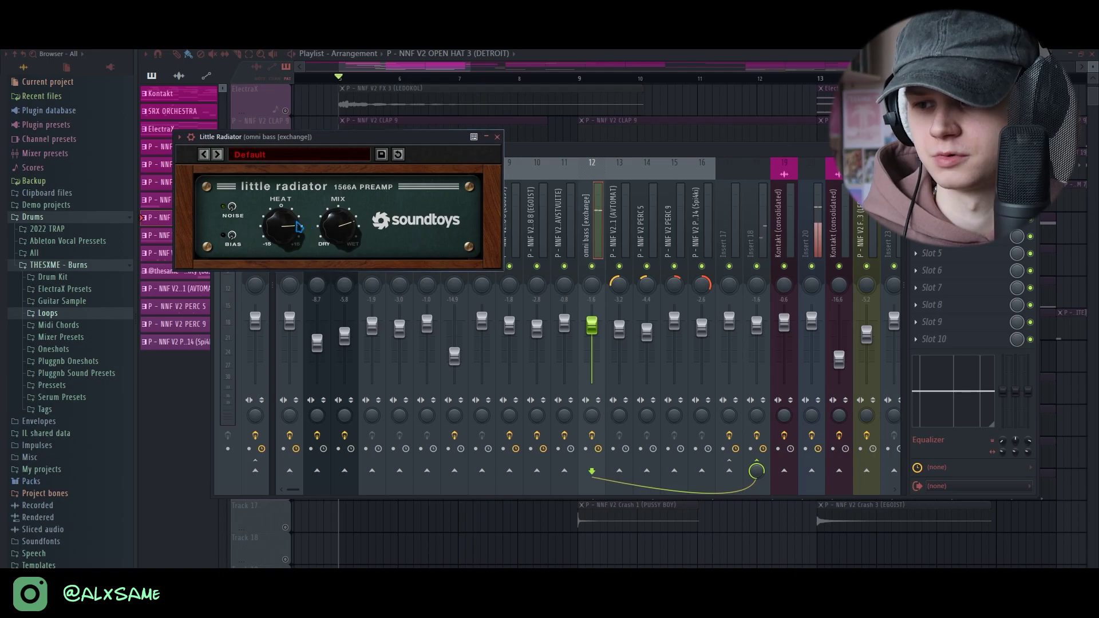
left_click(497, 137)
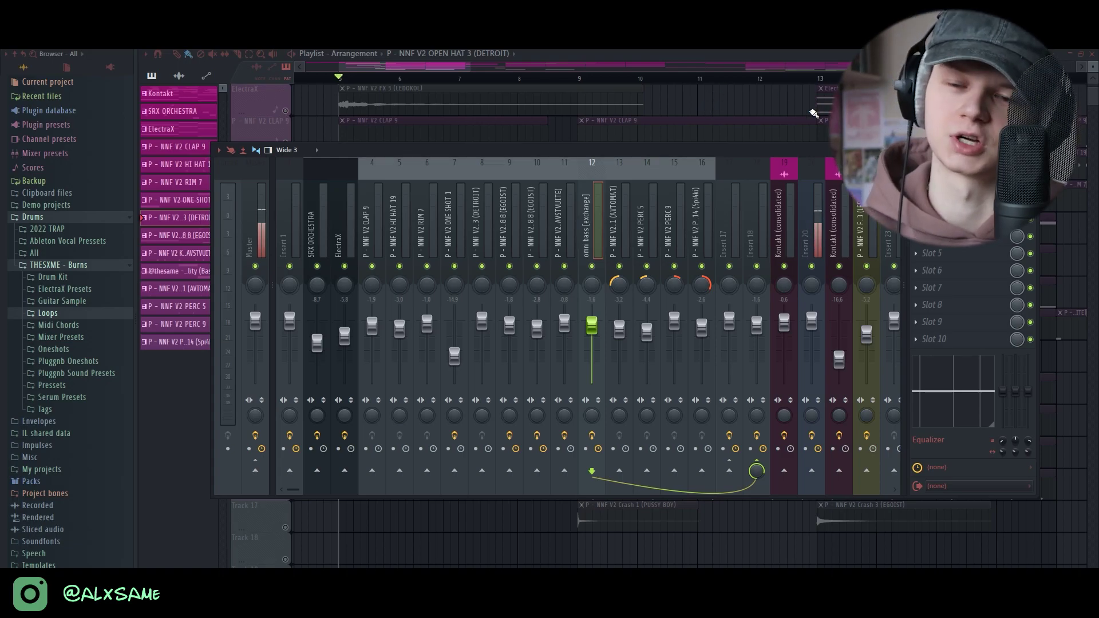
Step: Examine the crash clips on Track 17 in the playlist, selecting the Crash 1 (PUSSY BOY) clip
key("F9")
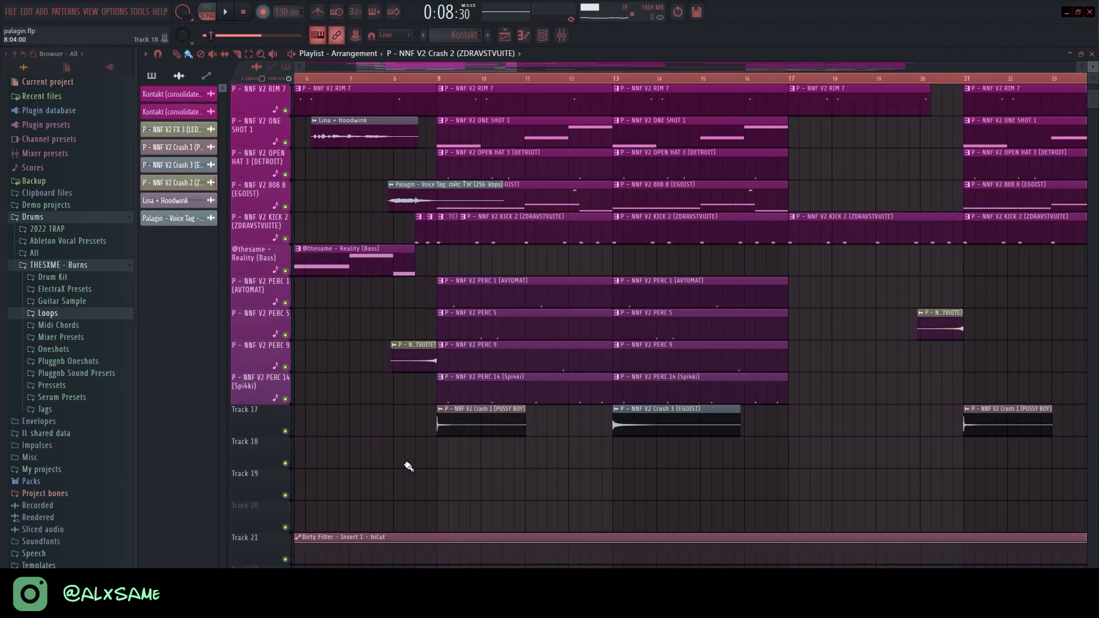
double_click(472, 423)
left_click(552, 198)
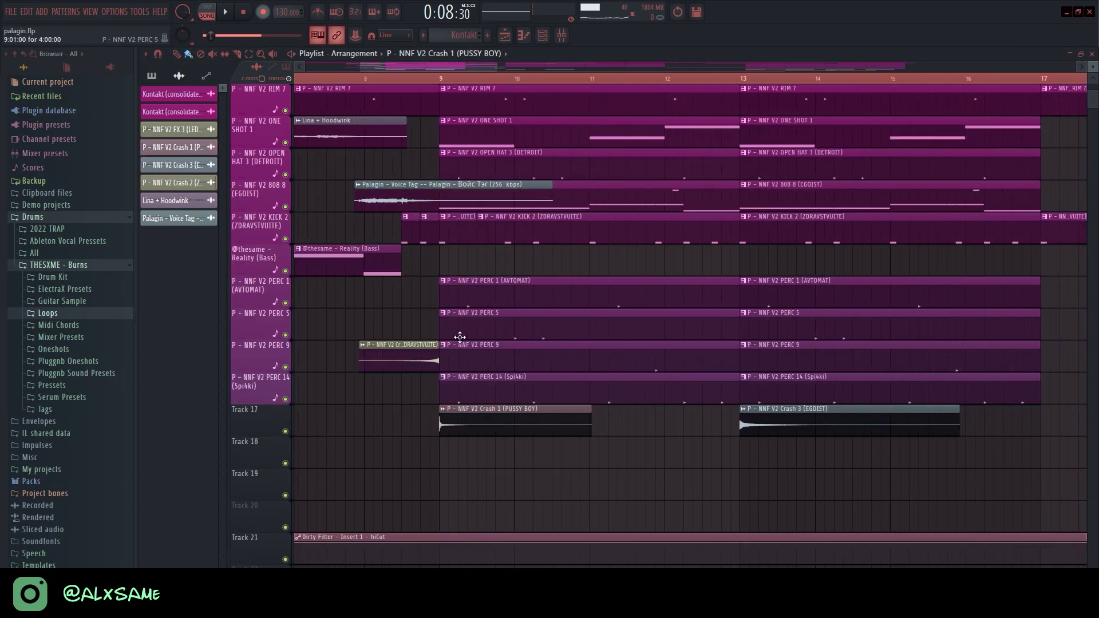
scroll(653, 444, "up", 3)
scroll(515, 449, "down", 10)
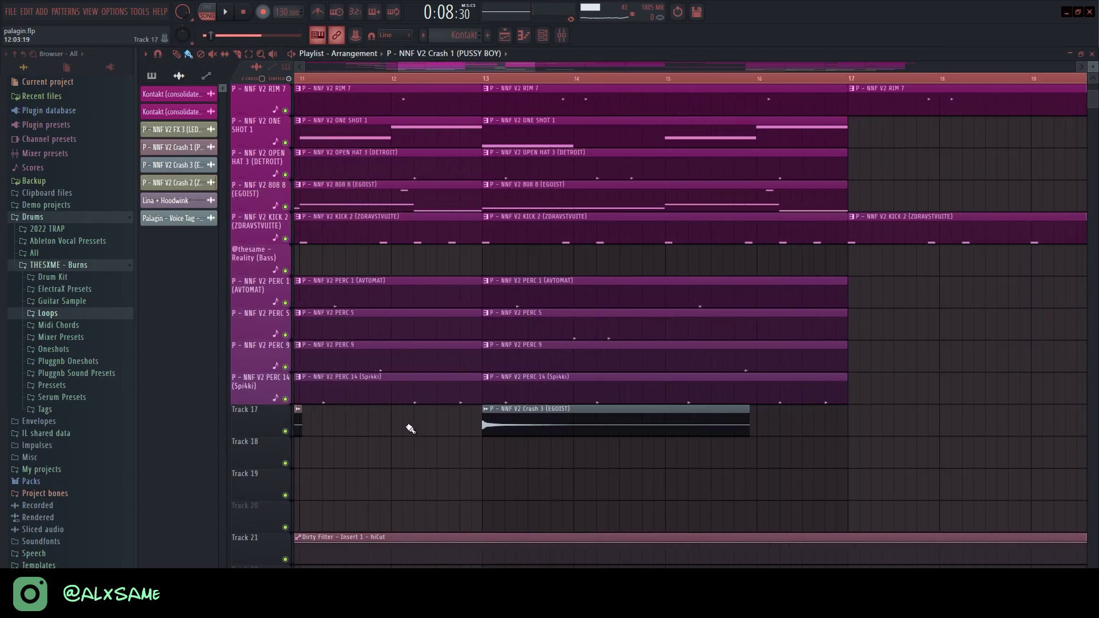
Step: Review the full playlist arrangement, including the placement of the crash and FX 3 (LEDOKOL) clips
scroll(495, 421, "up", 5)
scroll(596, 433, "down", 3)
scroll(609, 432, "down", 4)
scroll(609, 432, "up", 5)
scroll(815, 362, "down", 3)
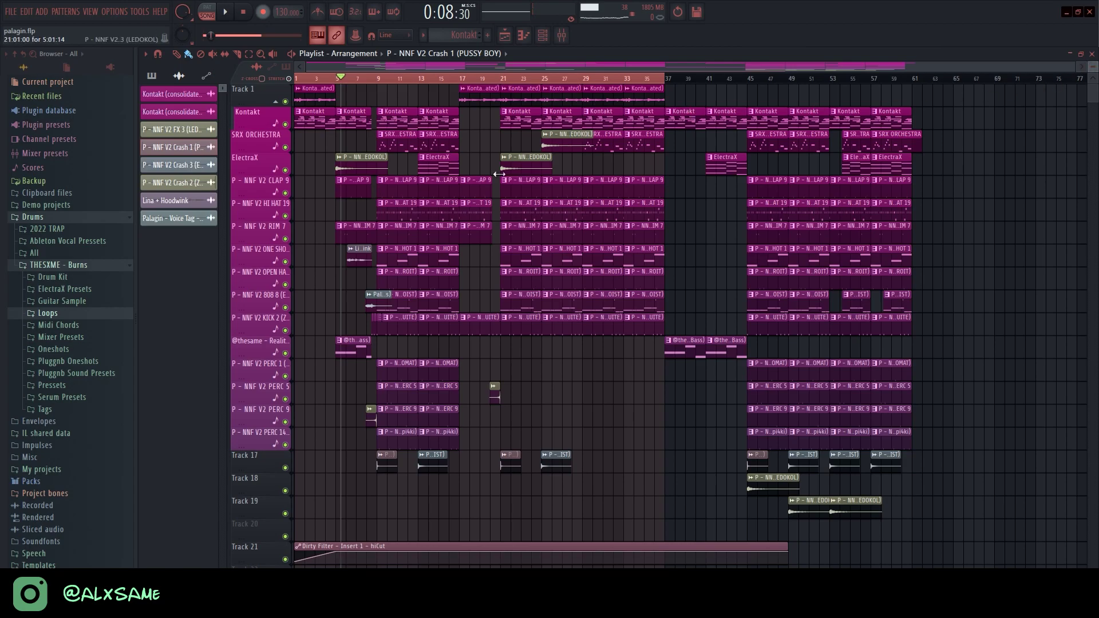